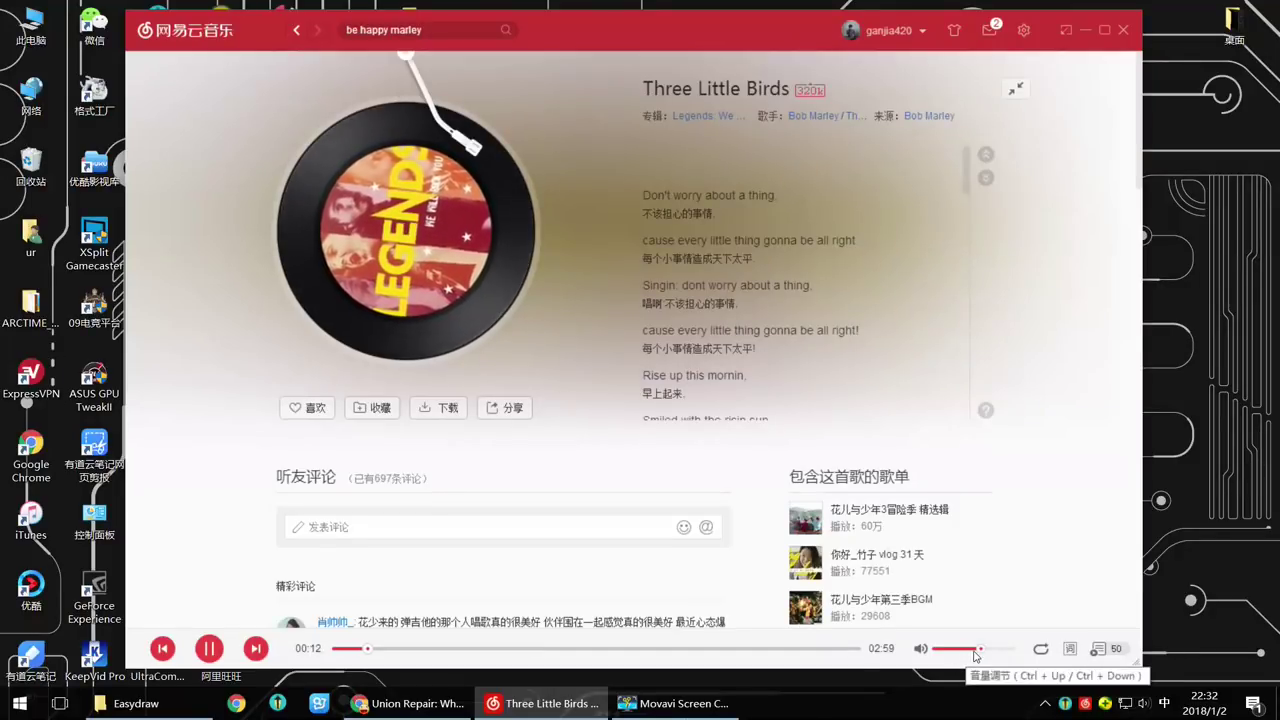
Lower the Three Little Birds volume and bring the Union Repair website to the front
left_click_drag(979, 655, 950, 650)
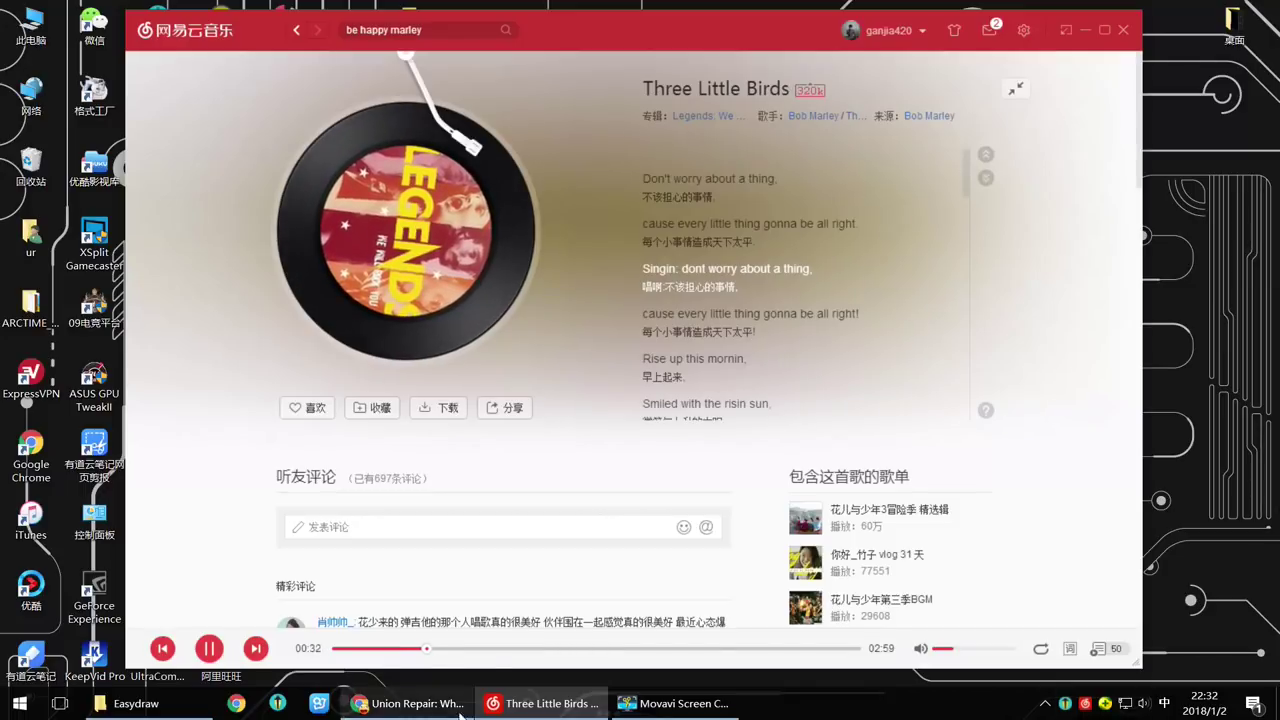
left_click(408, 703)
Search the store for EASYDRAW and open the Easy Draw Smartphone Schematic Diagrams product
left_click(471, 164)
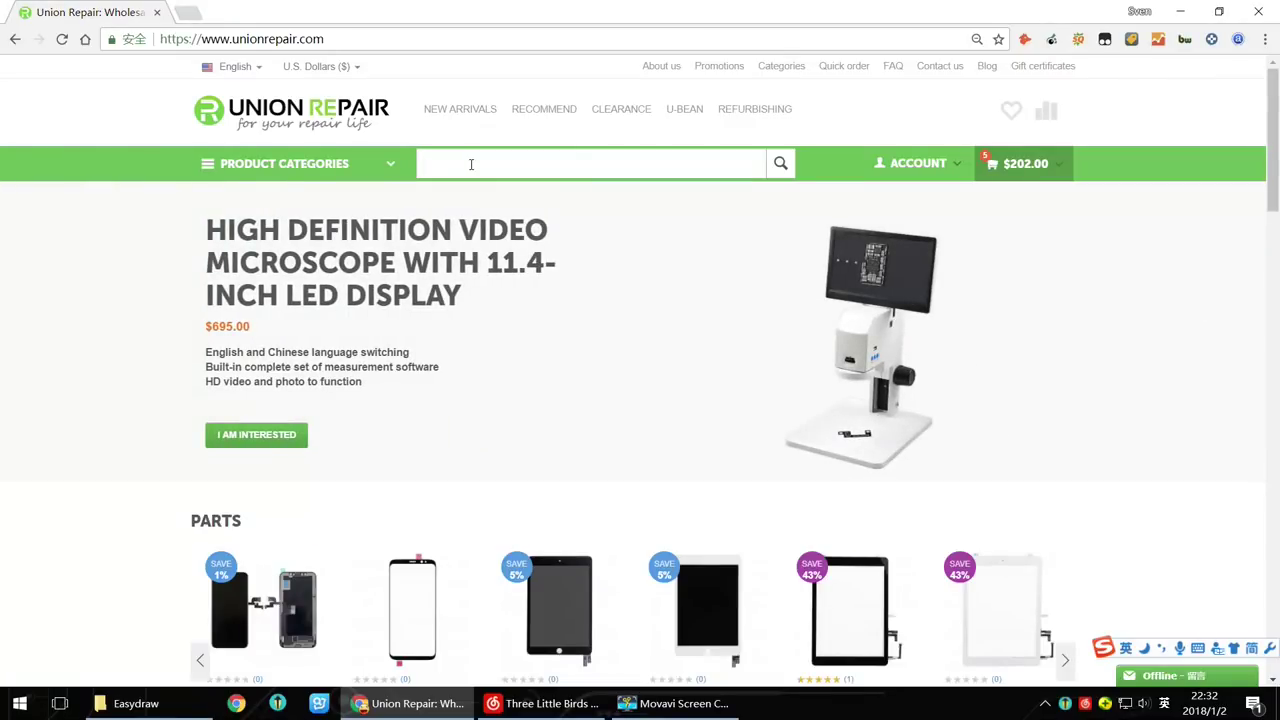
type("EAS")
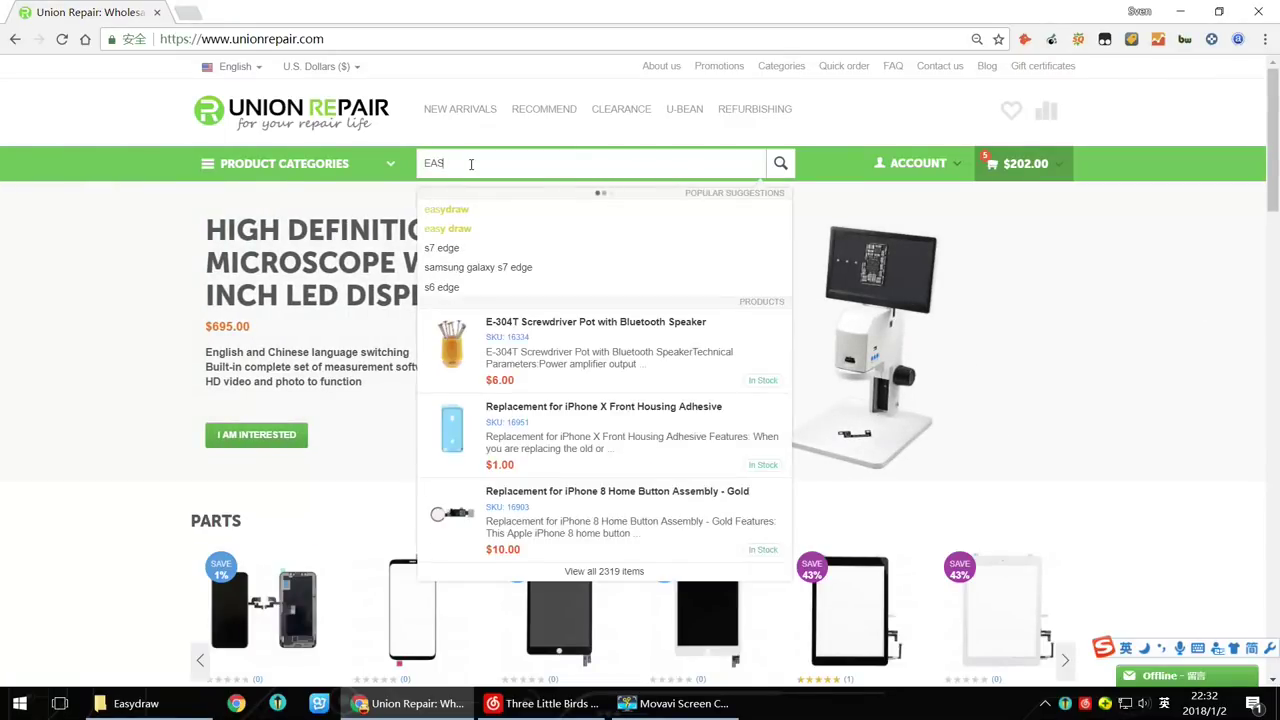
type("YD")
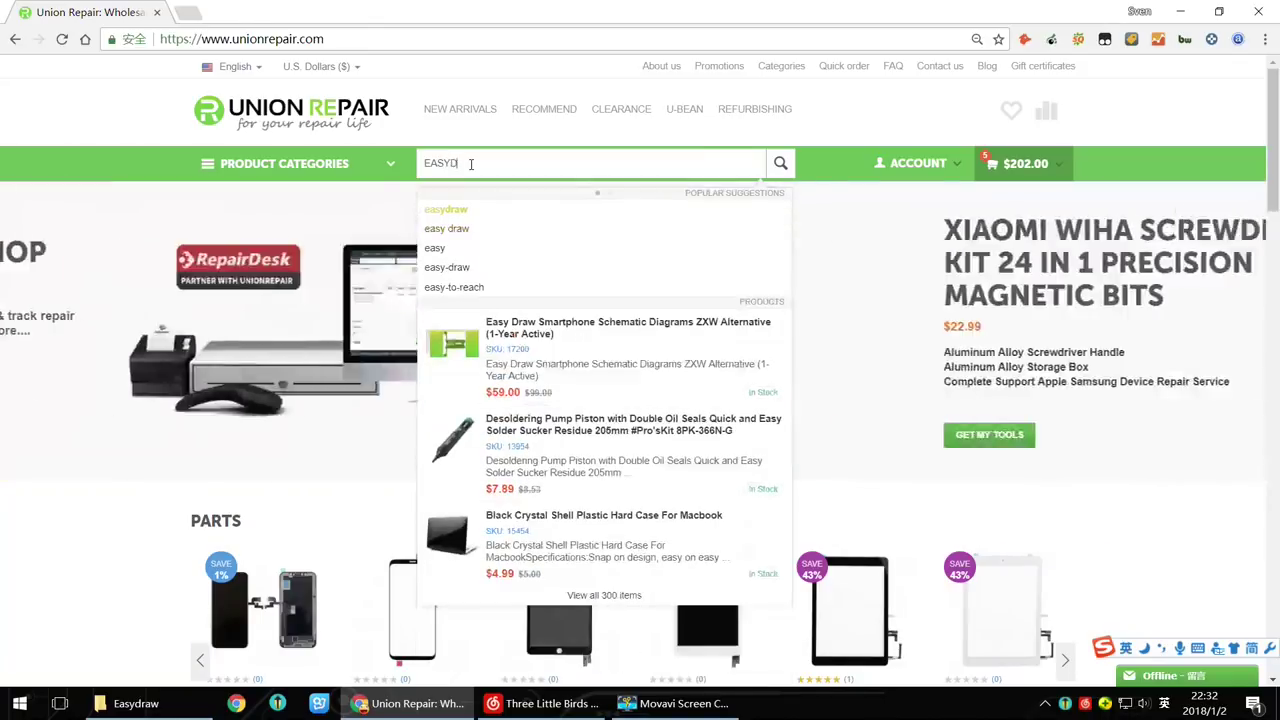
type("RAW")
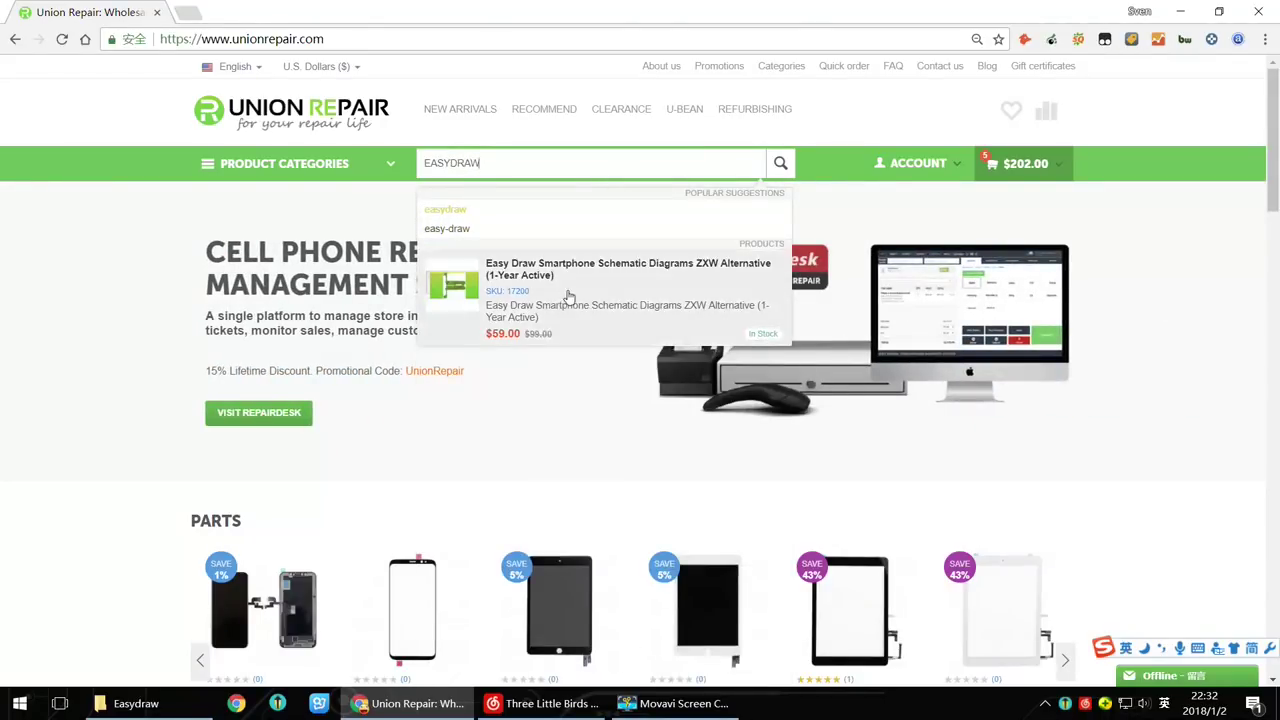
left_click(569, 294)
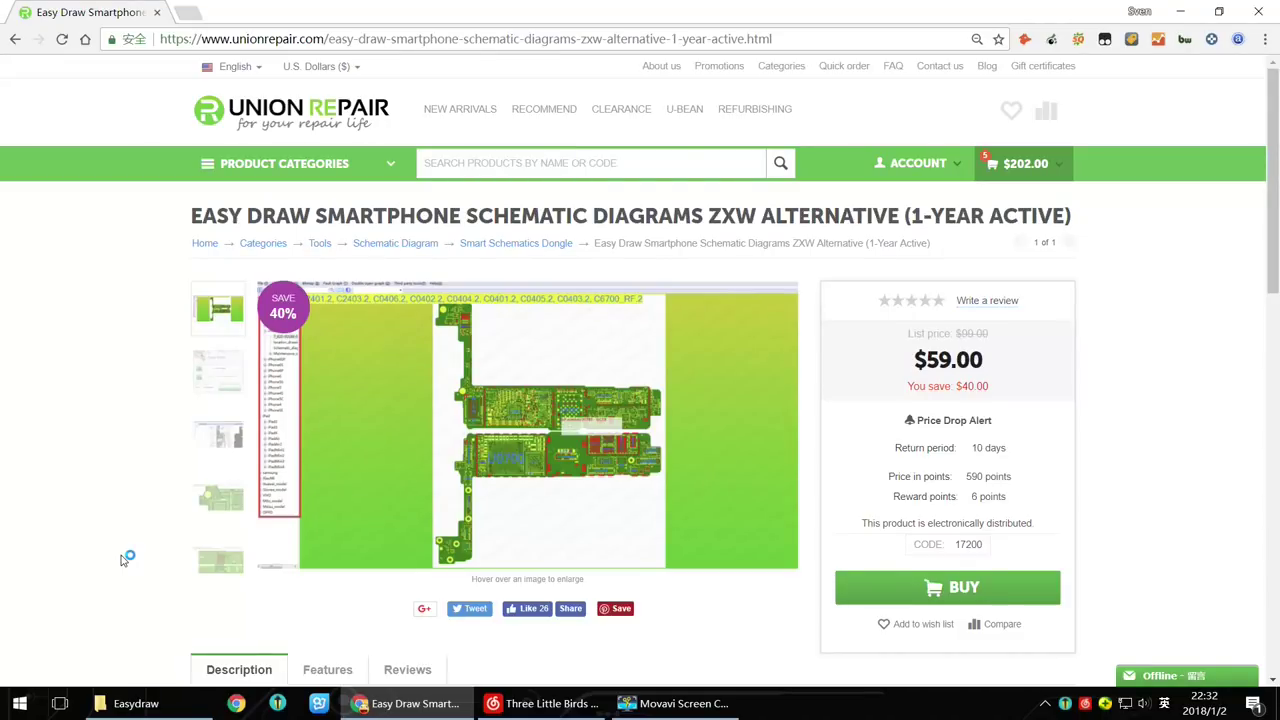
Open the description's Software Download Link in a new tab
scroll(121, 560, "down", 4)
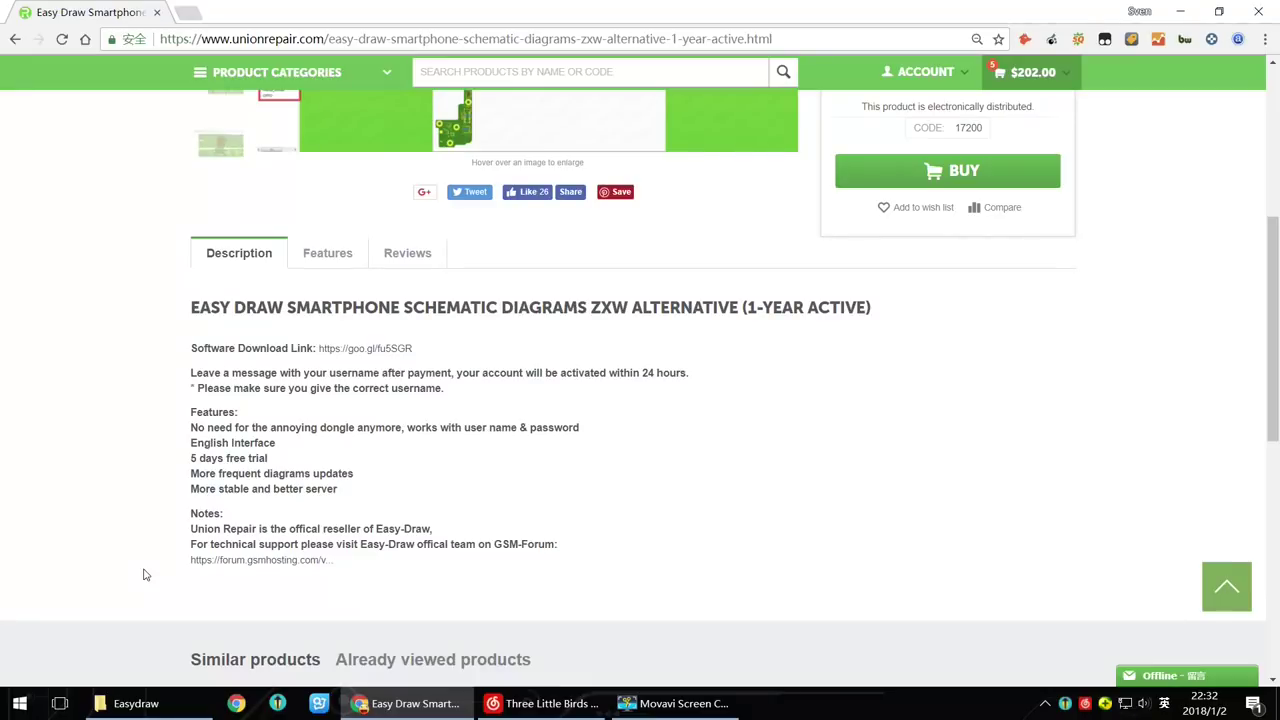
right_click(390, 357)
left_click(410, 364)
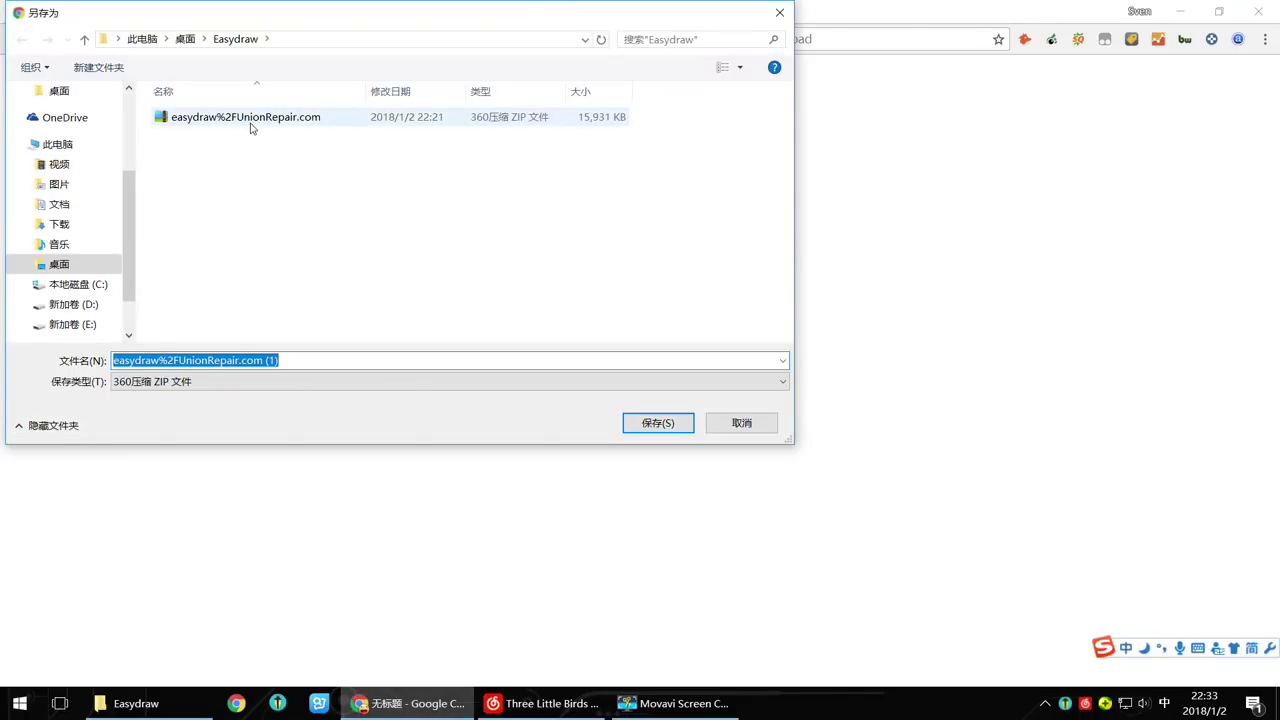
Cancel the duplicate zip save, return to the product page and highlight 'English Interface'
left_click(740, 433)
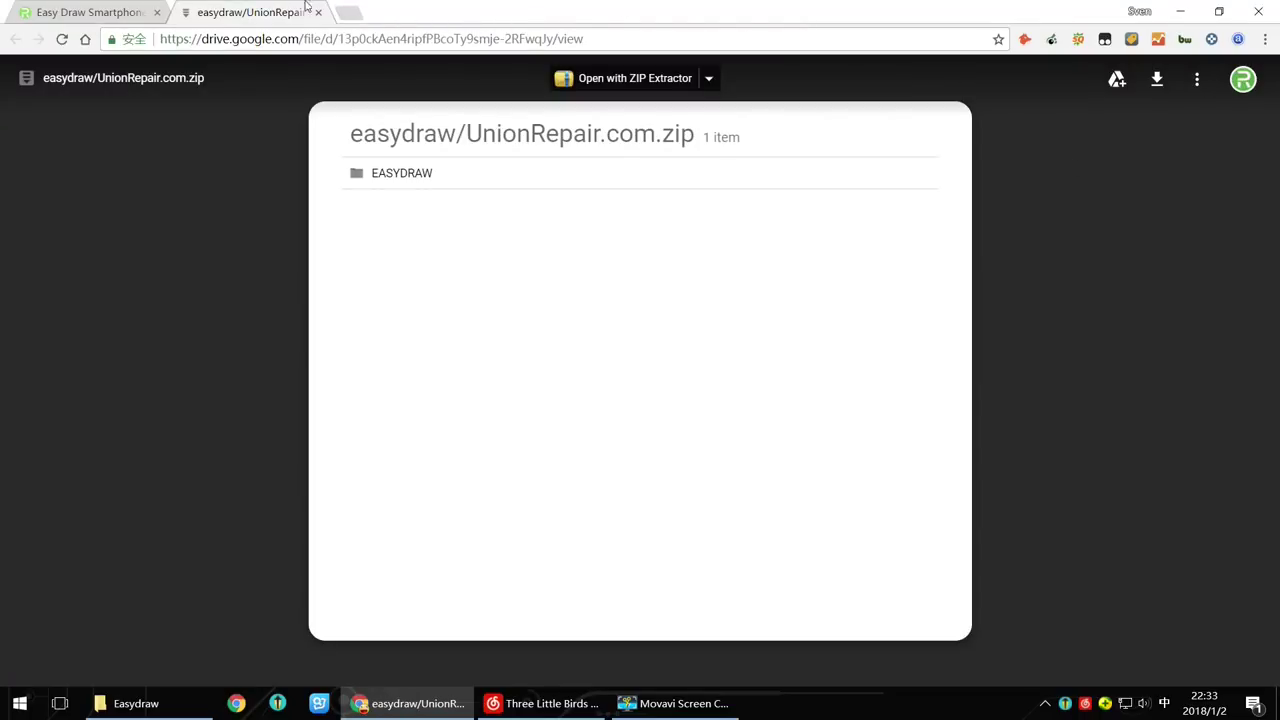
left_click(90, 12)
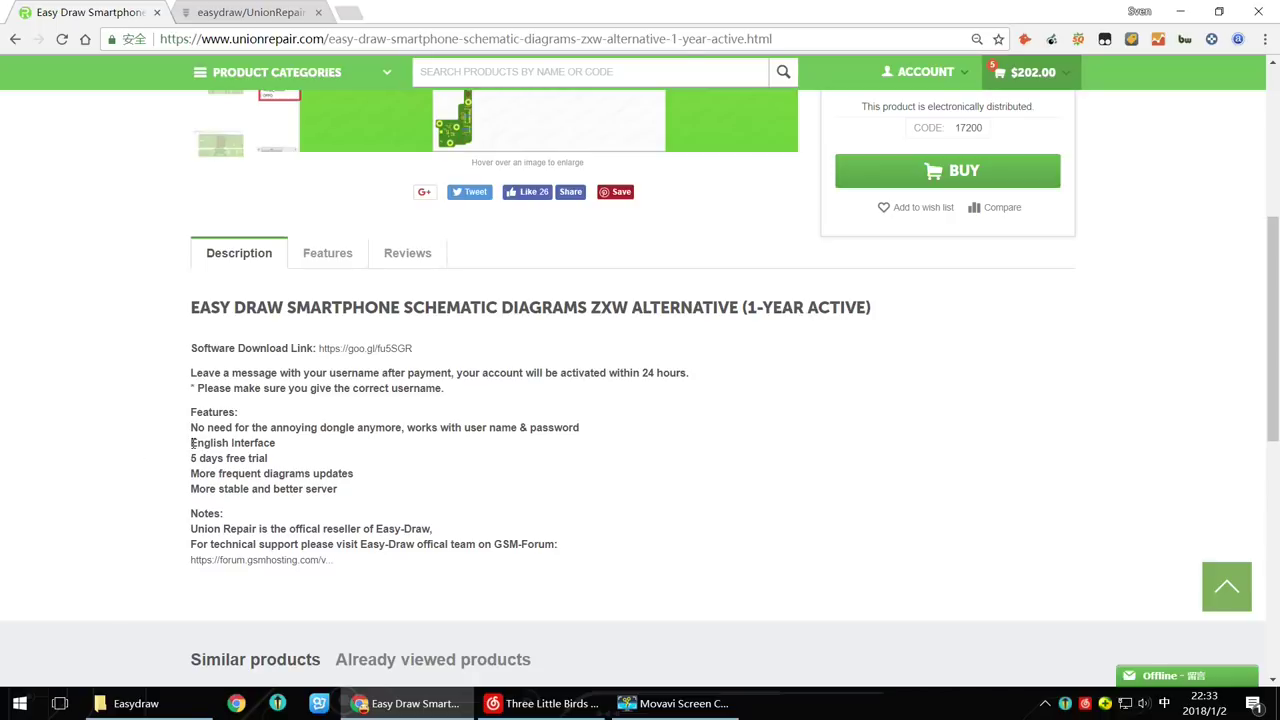
mouse_move(191, 443)
left_mouse_down()
mouse_move(295, 459)
mouse_move(325, 449)
left_mouse_up()
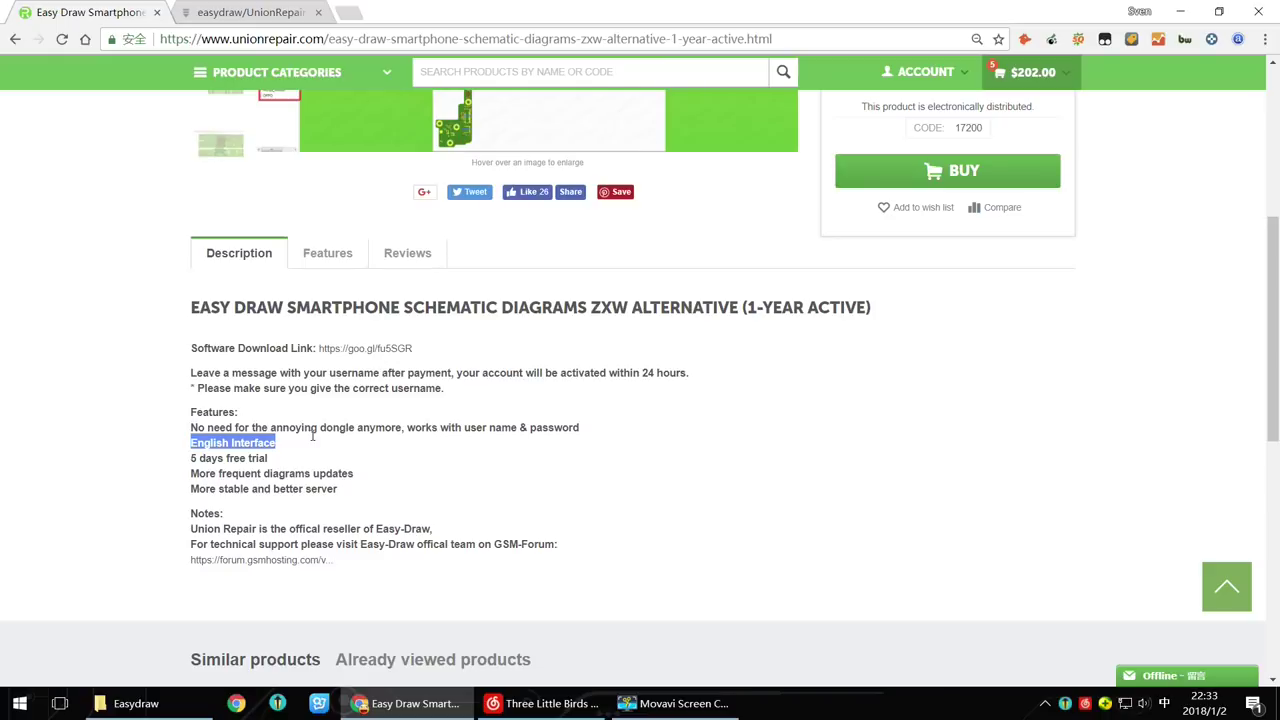
Clear the highlight and open the gsmhosting GSM-Forum support link in a new tab
left_click(145, 472)
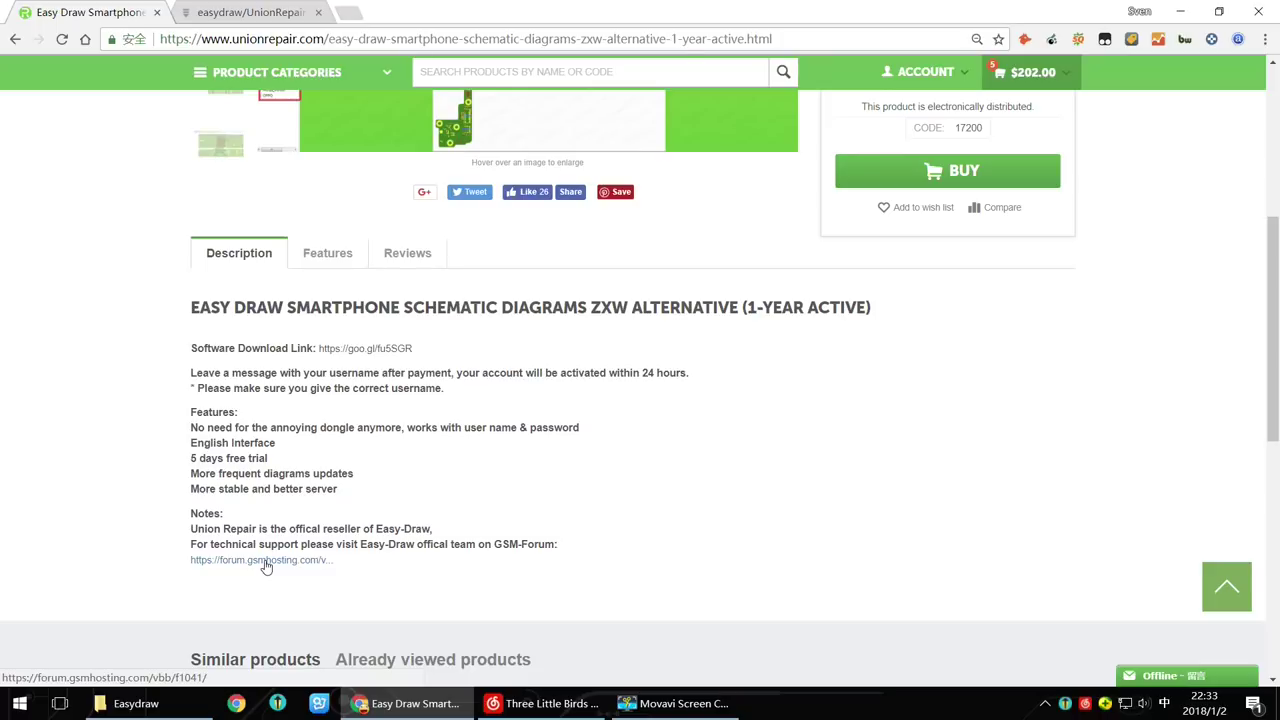
right_click(269, 566)
left_click(300, 426)
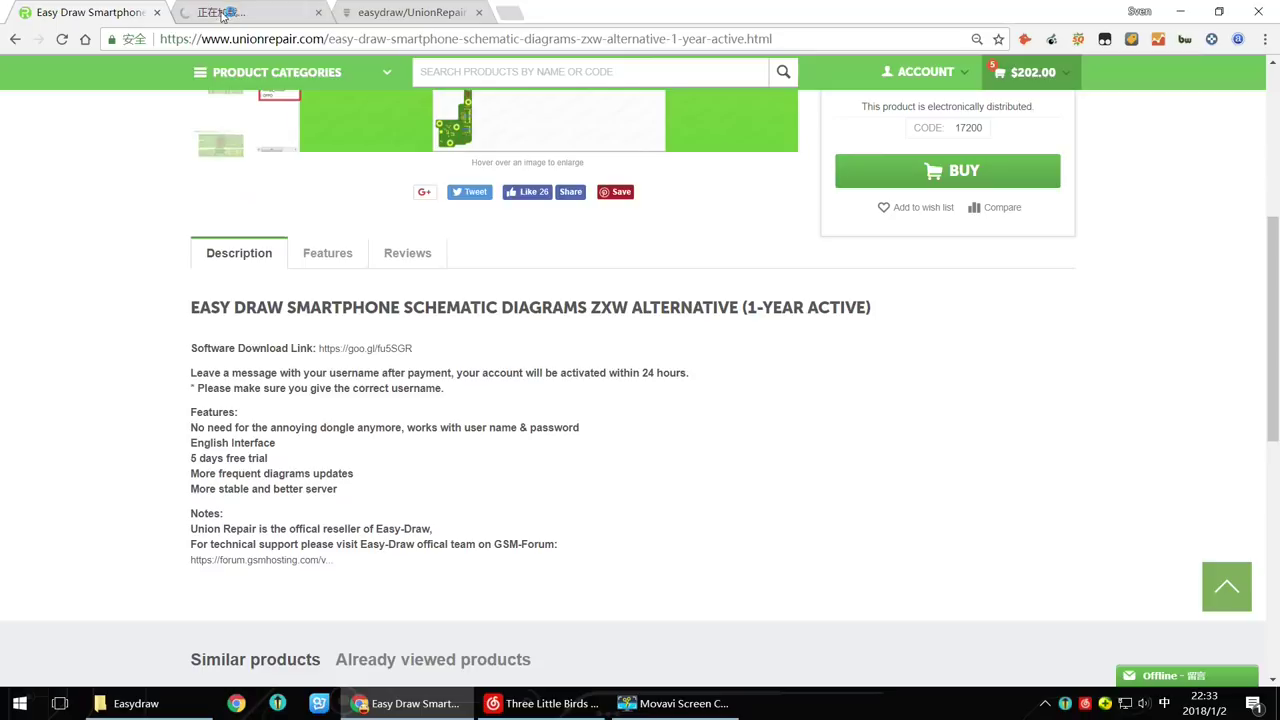
On the GSM-Forum tab, open and read the 'official shop to buy Easy draw' thread
key("ctrl+Tab")
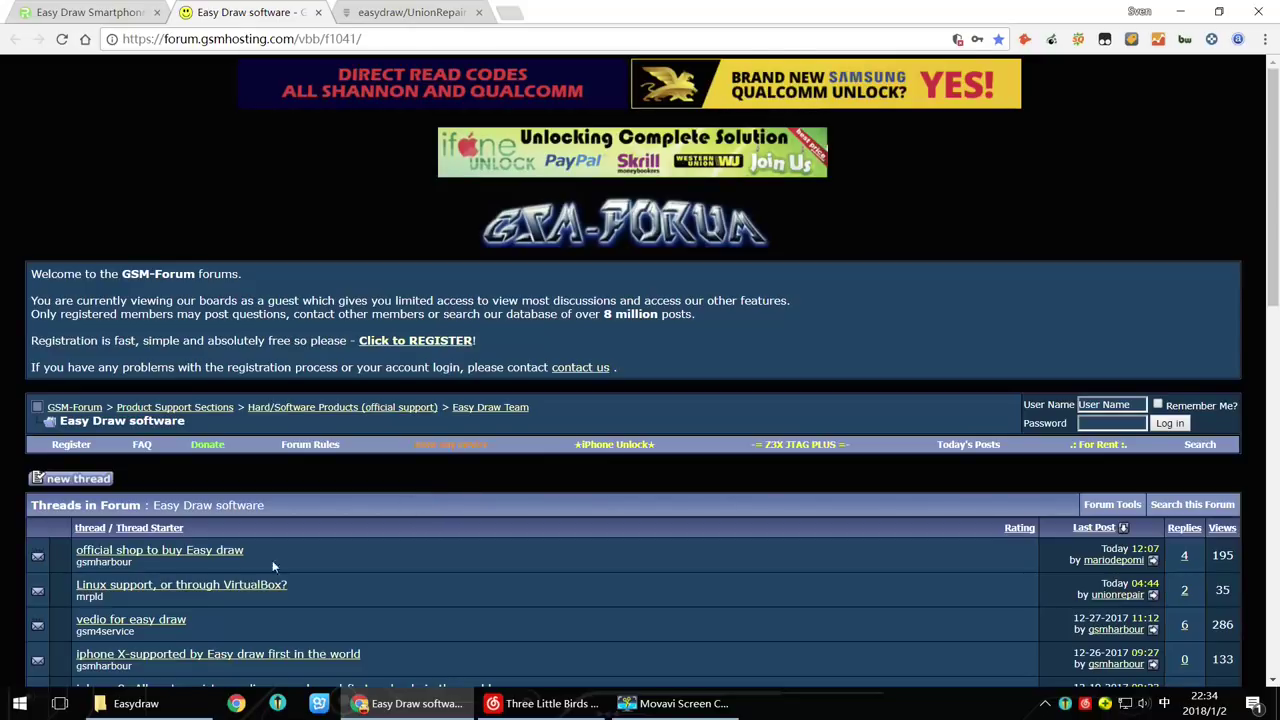
scroll(181, 511, "down", 1)
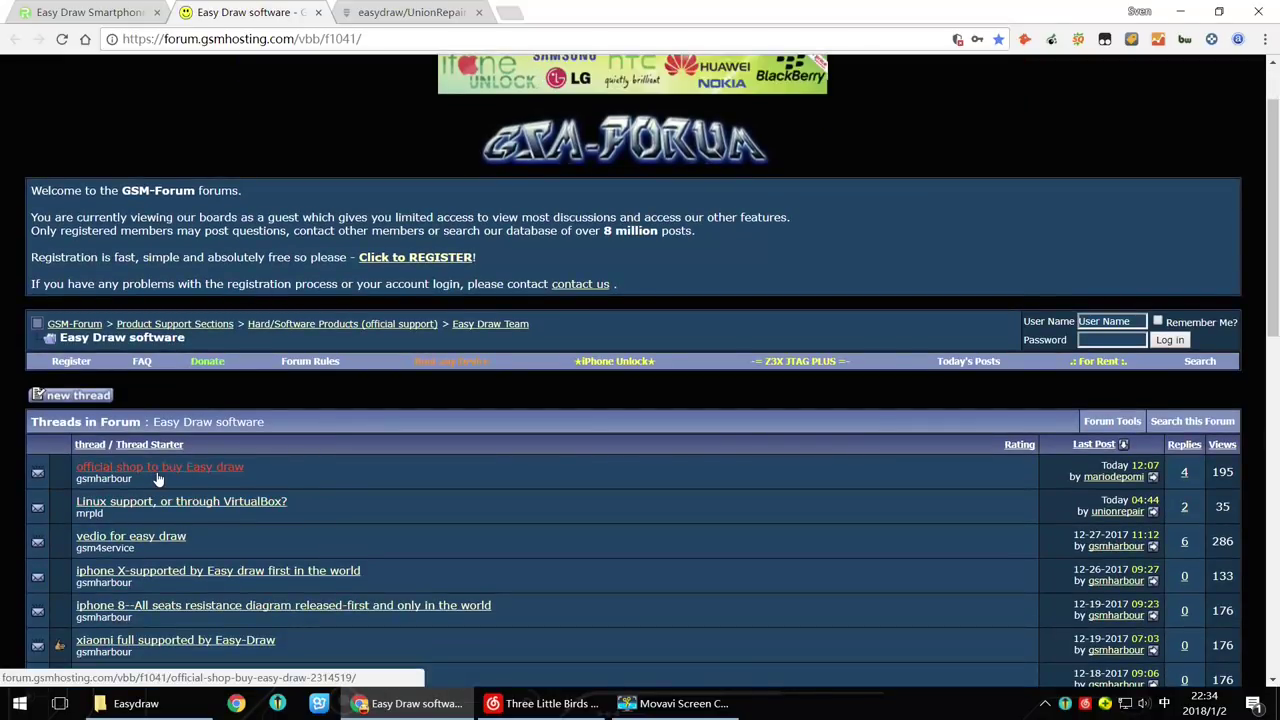
left_click(156, 471)
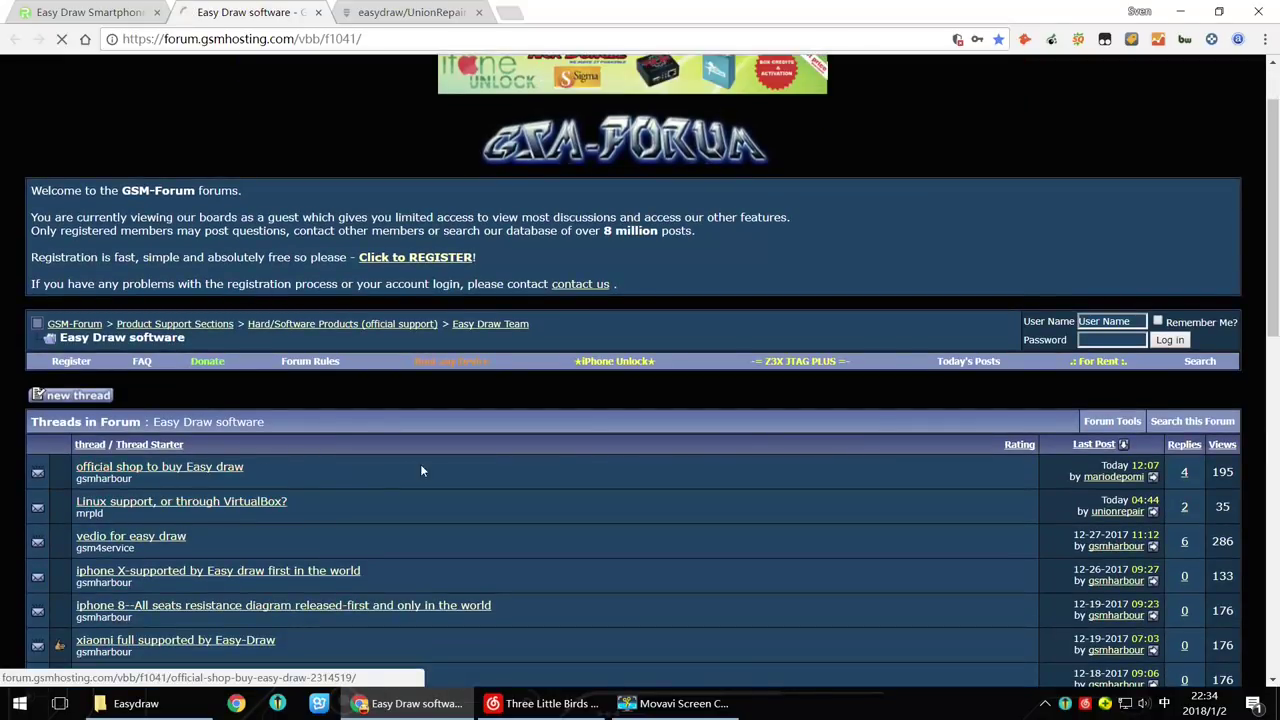
scroll(707, 614, "down", 2)
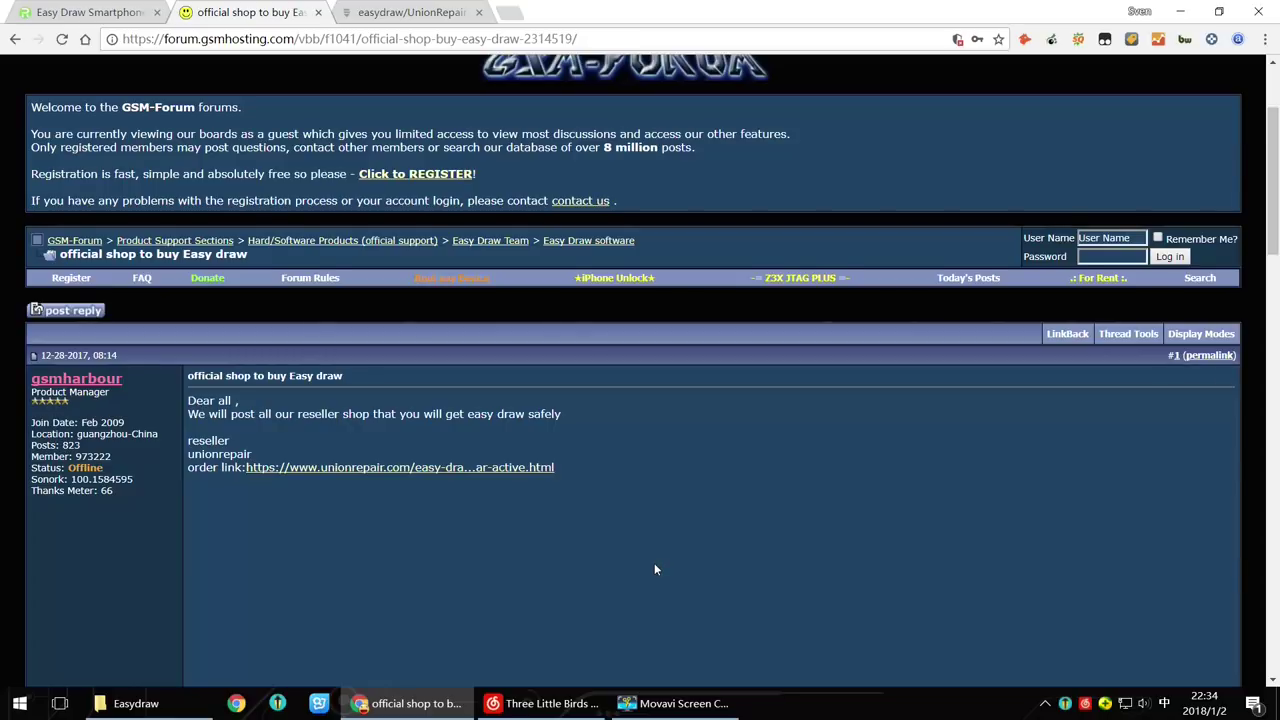
scroll(654, 563, "up", 2)
Extract the downloaded Easy Draw zip into its own easydraw%2FUnionRepair.com folder
left_click(107, 18)
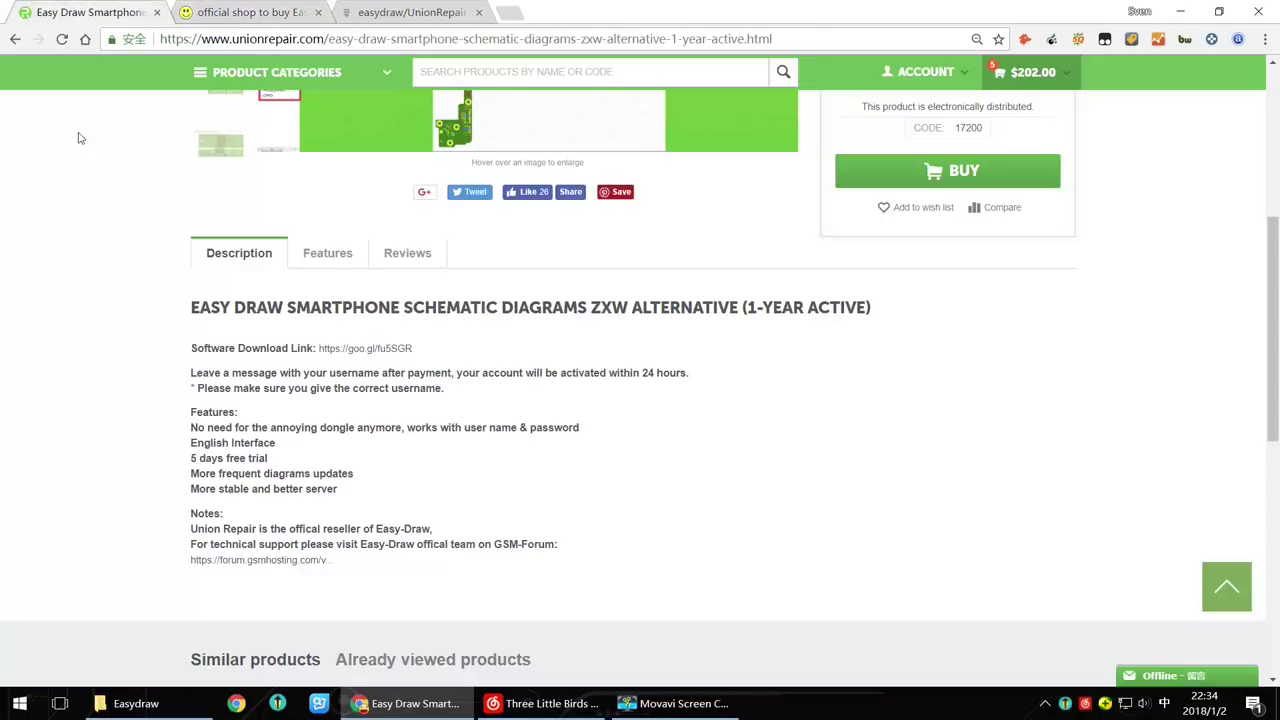
scroll(108, 385, "down", 1)
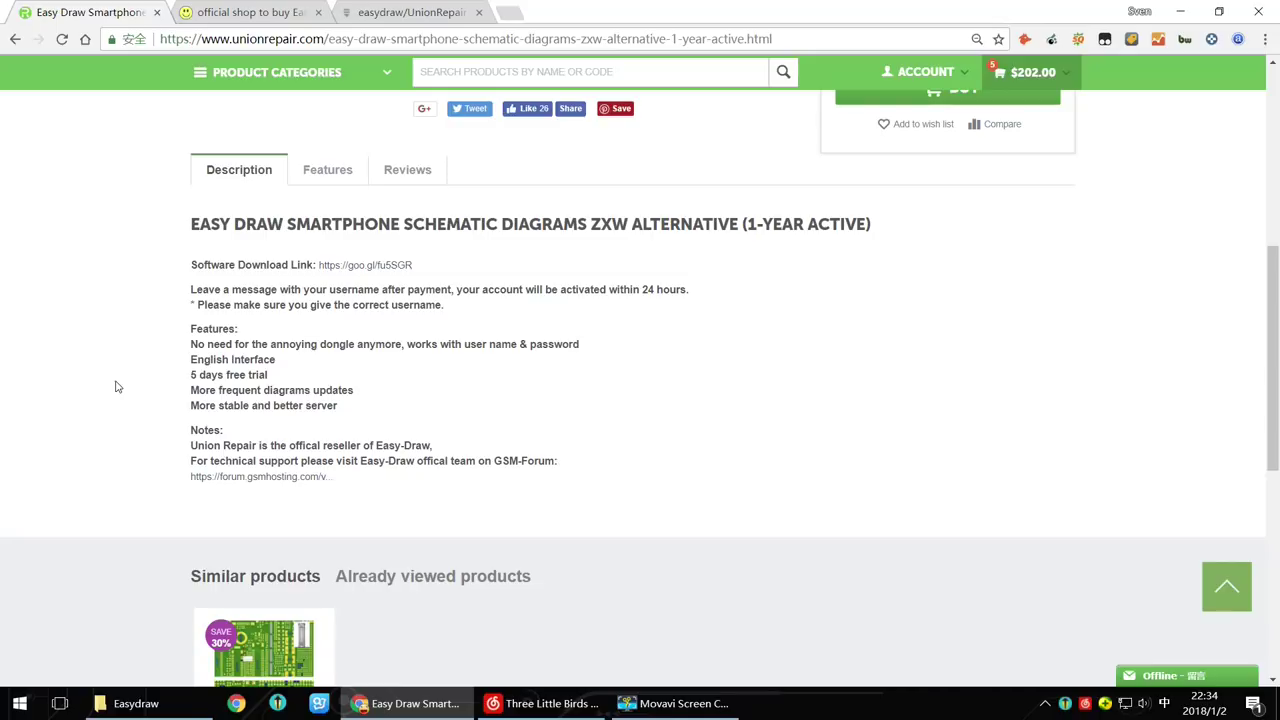
left_click(130, 703)
left_click(418, 240)
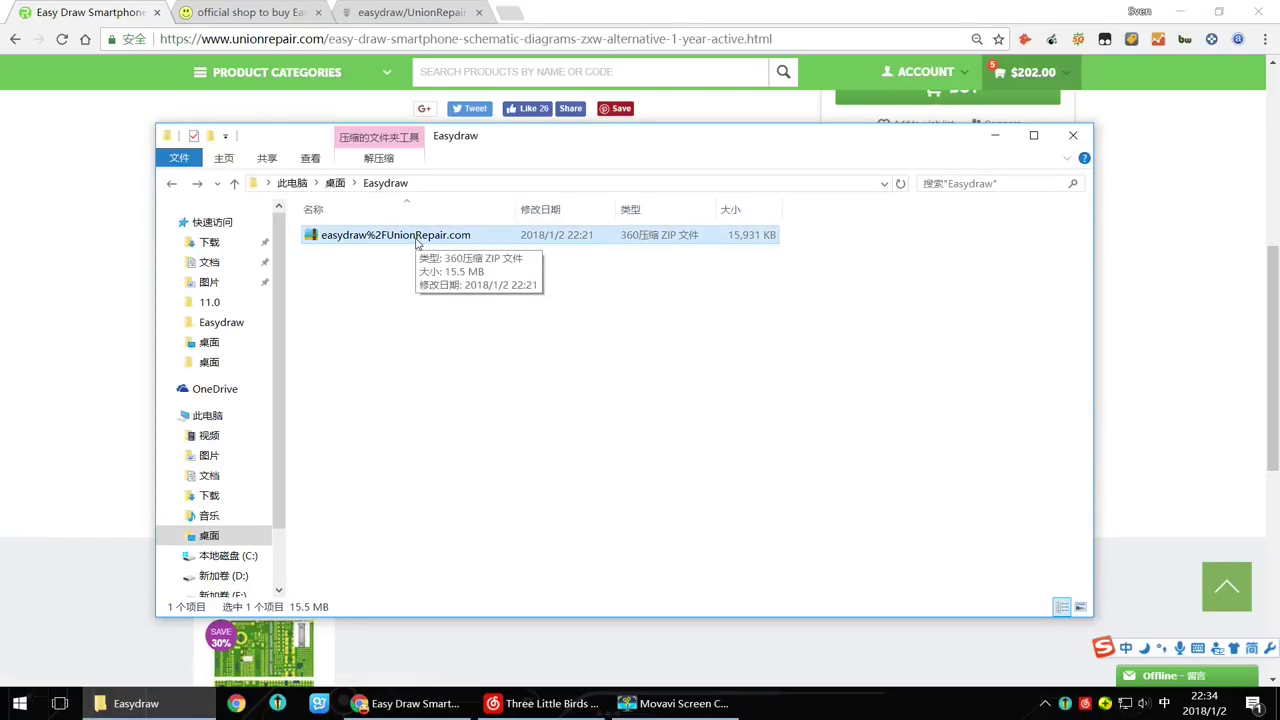
right_click(418, 240)
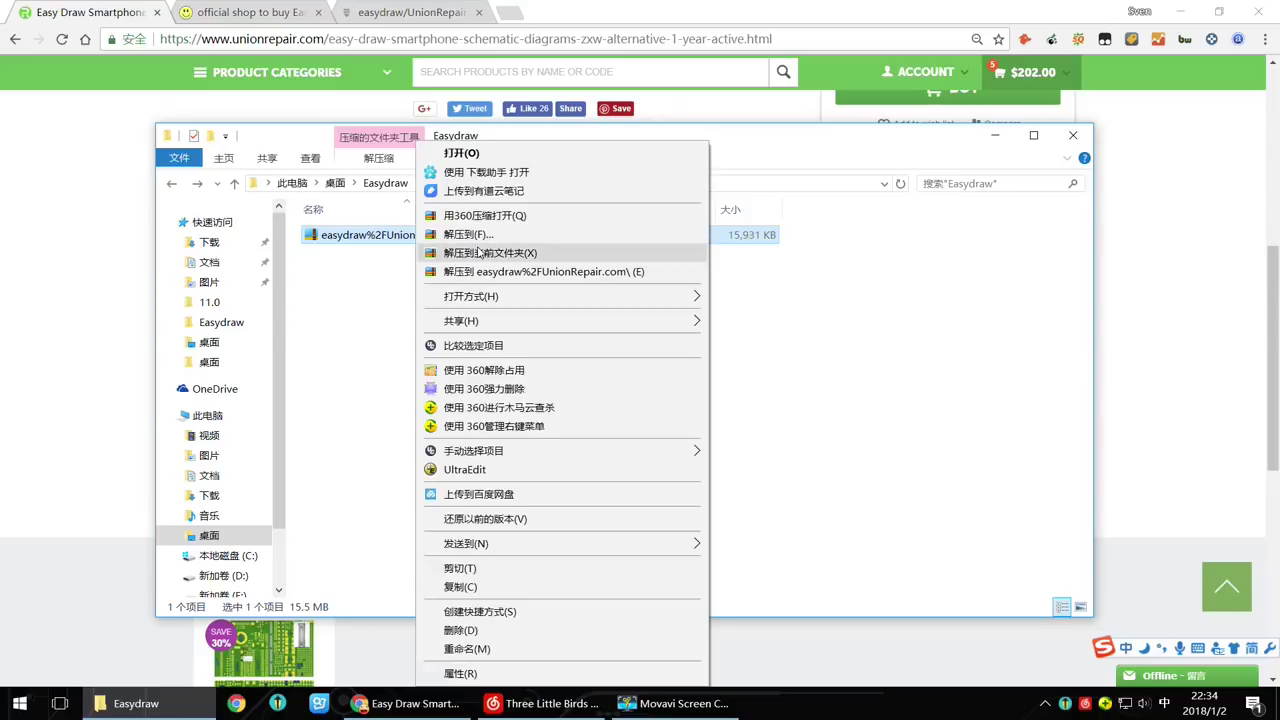
left_click(520, 272)
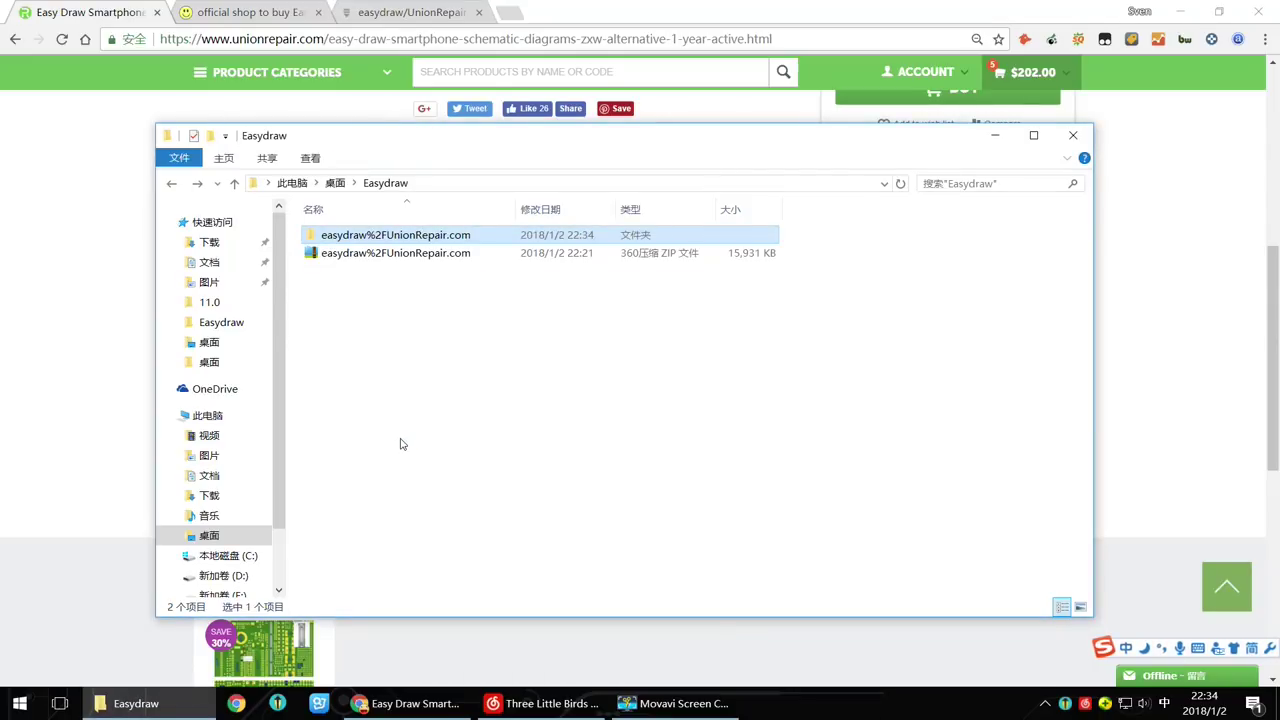
Open the extracted EASYDRAW folder and select the EASYDRAW program
double_click(432, 237)
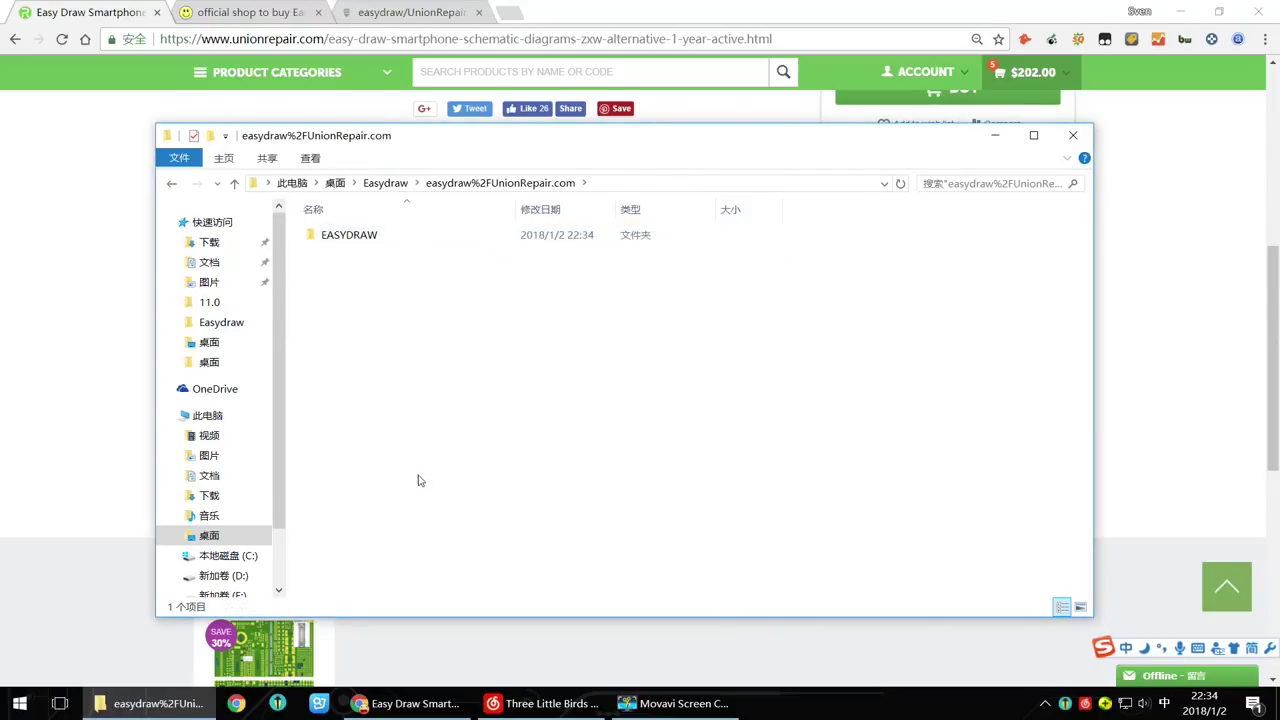
double_click(365, 240)
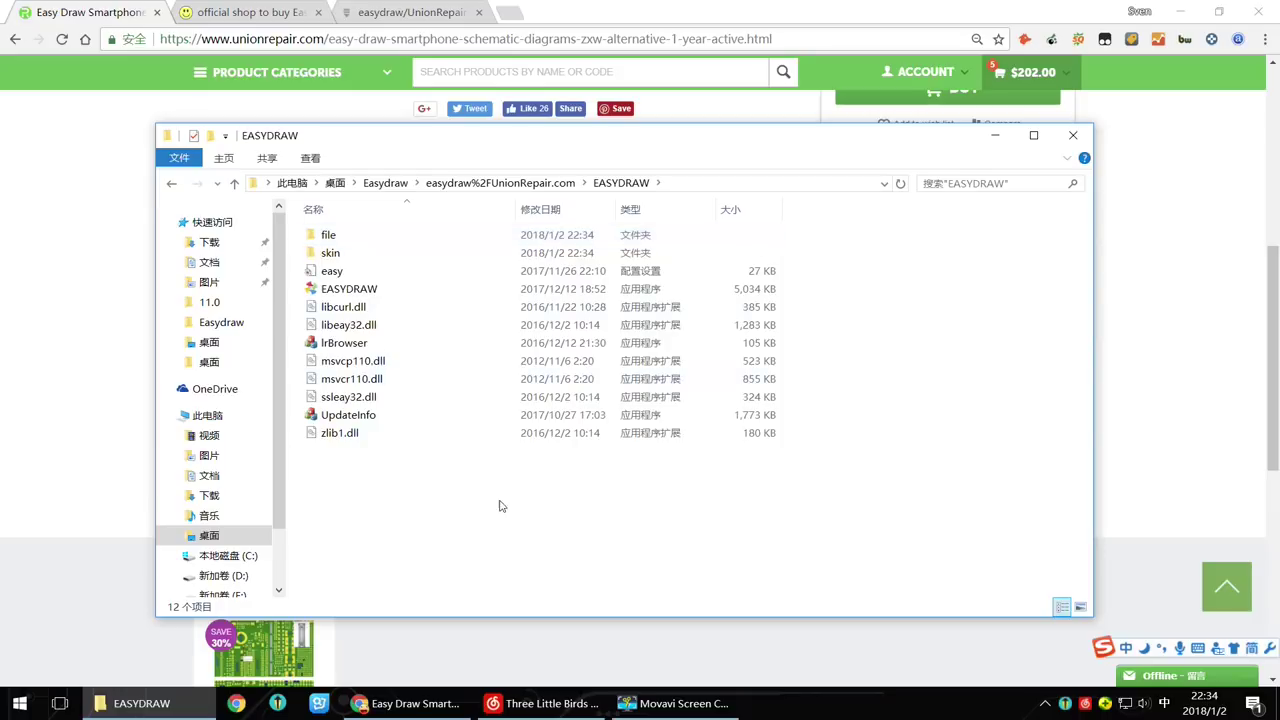
left_click(407, 290)
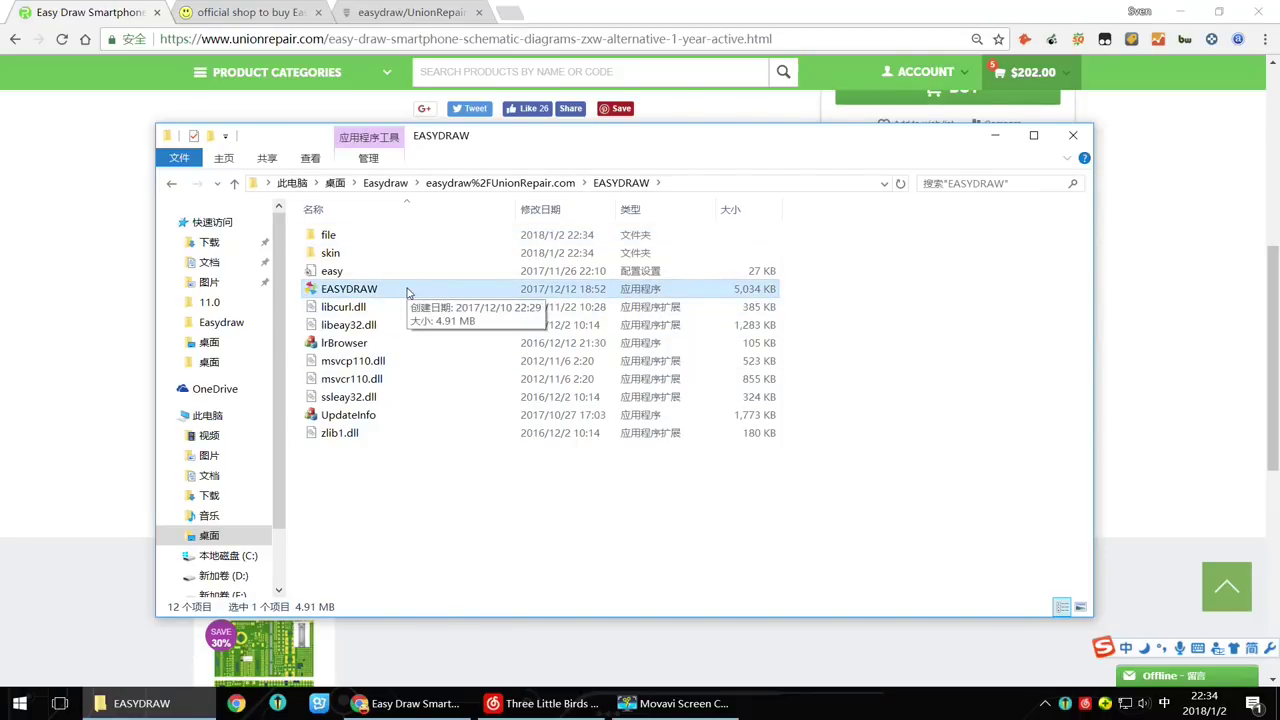
double_click(407, 290)
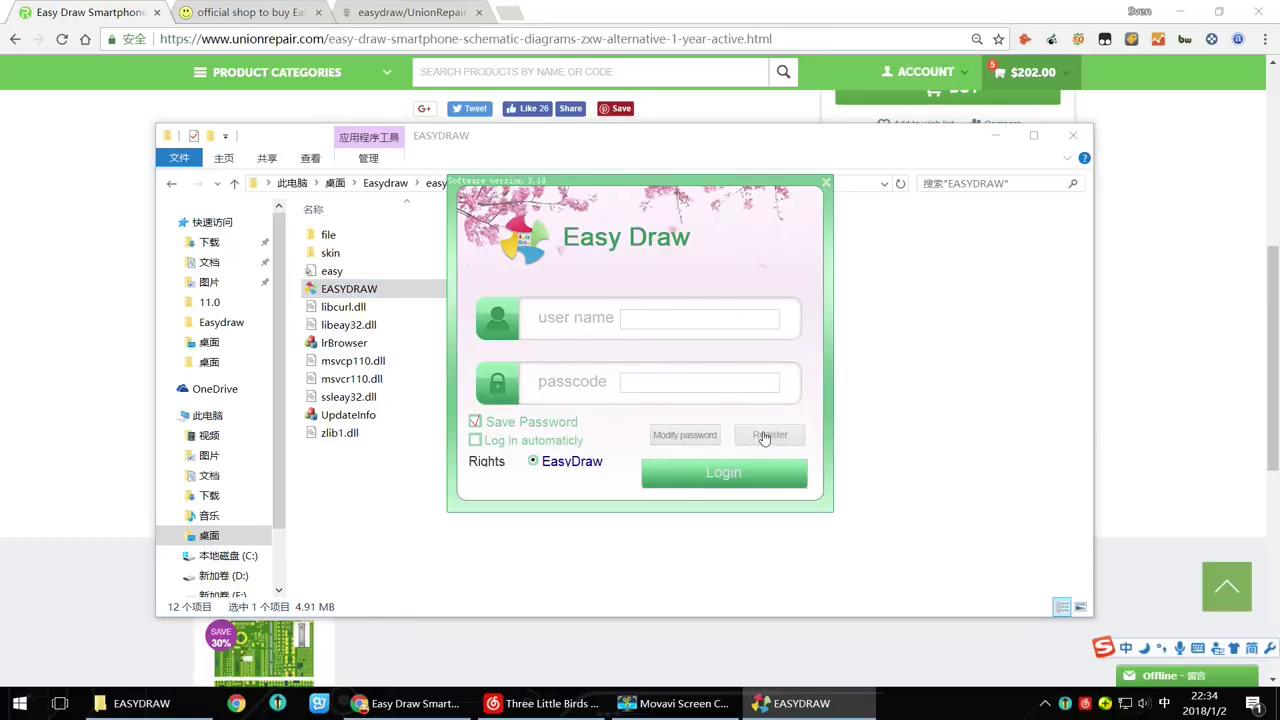
left_click_drag(706, 188, 654, 240)
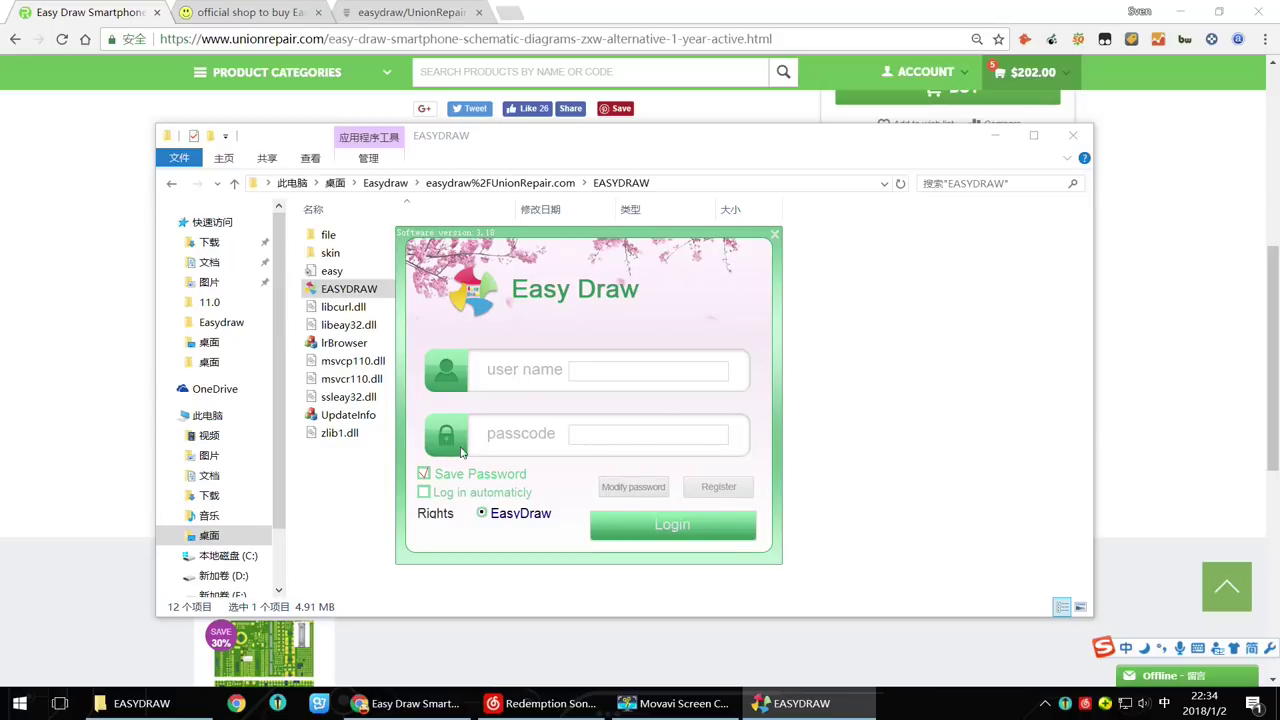
left_click(720, 488)
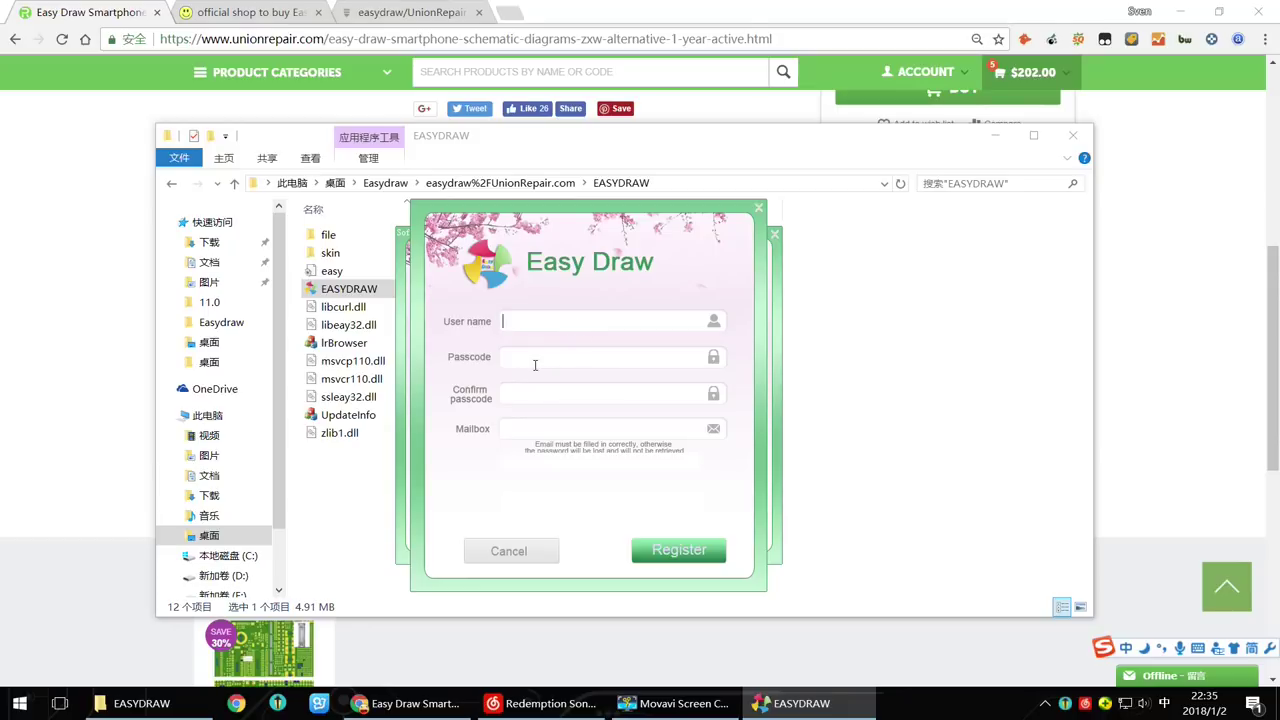
left_click(522, 428)
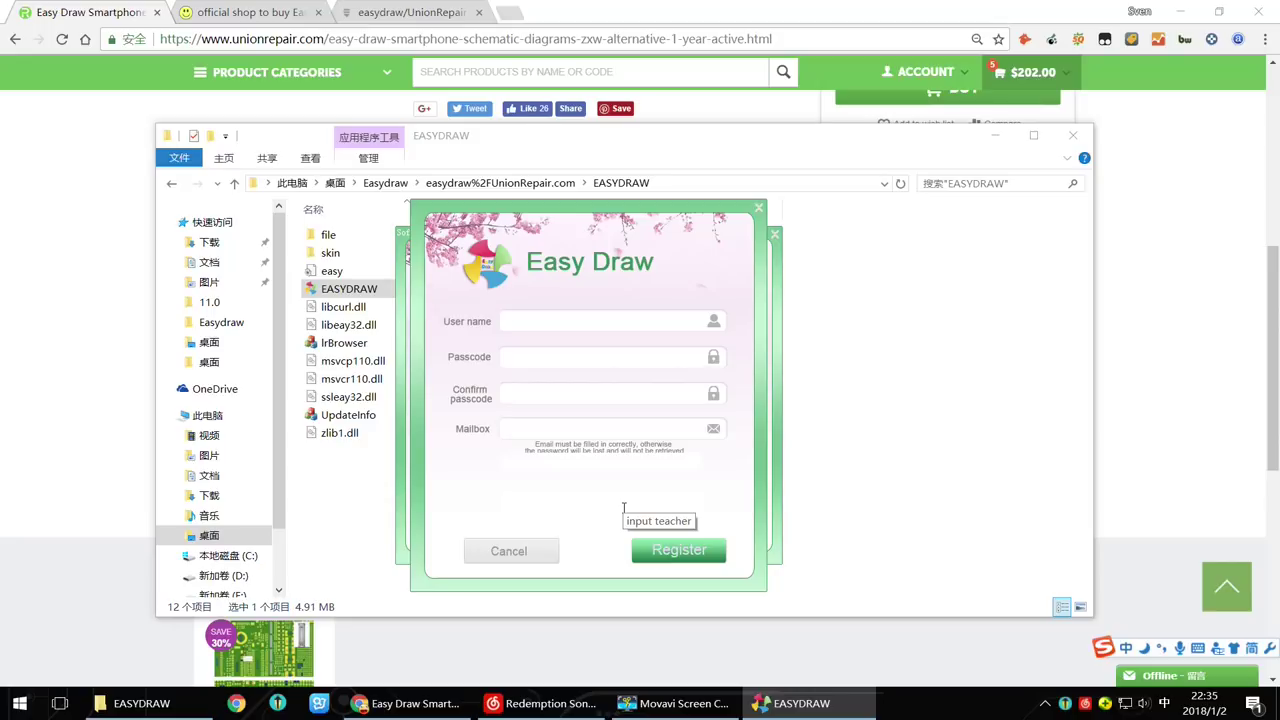
left_click(493, 559)
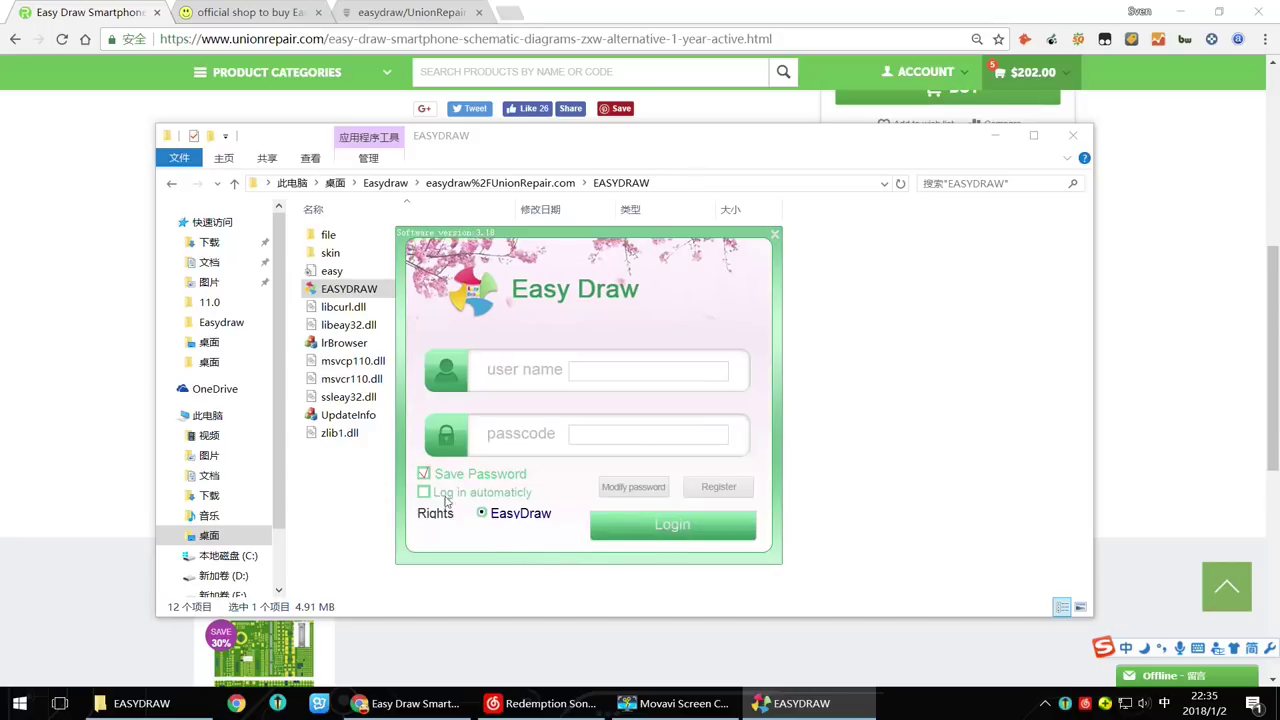
left_click(622, 369)
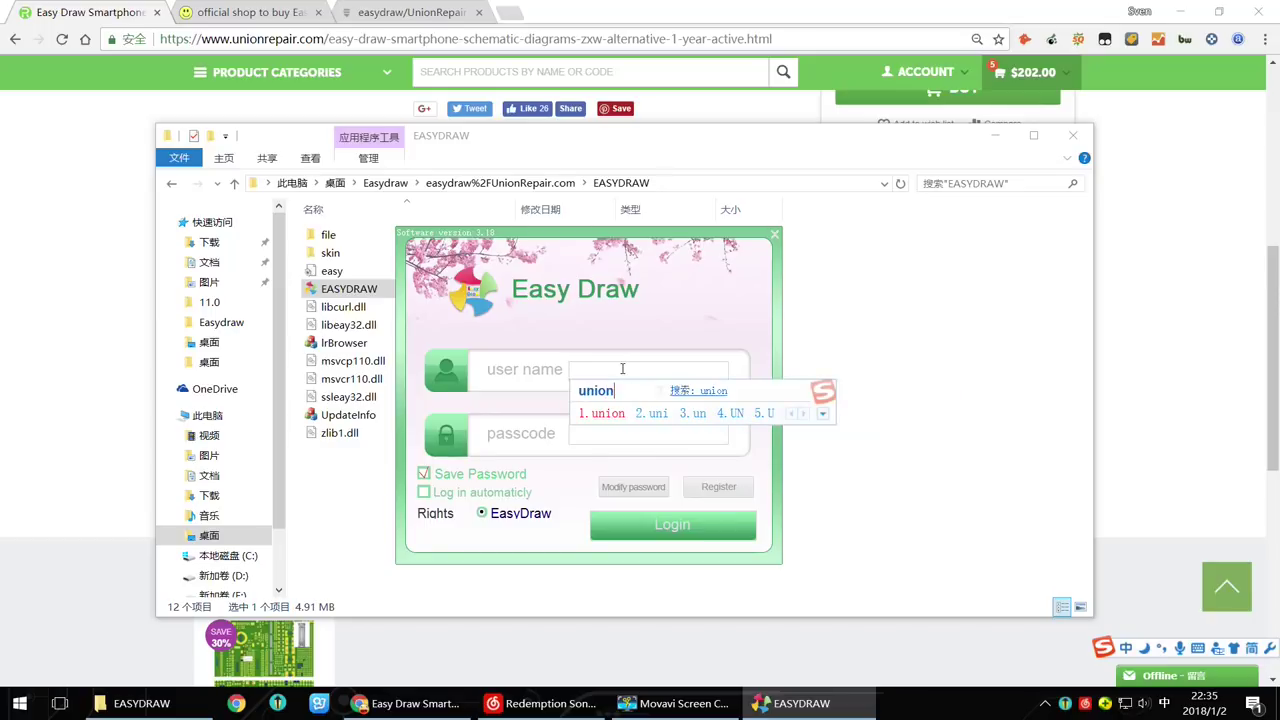
key("shift")
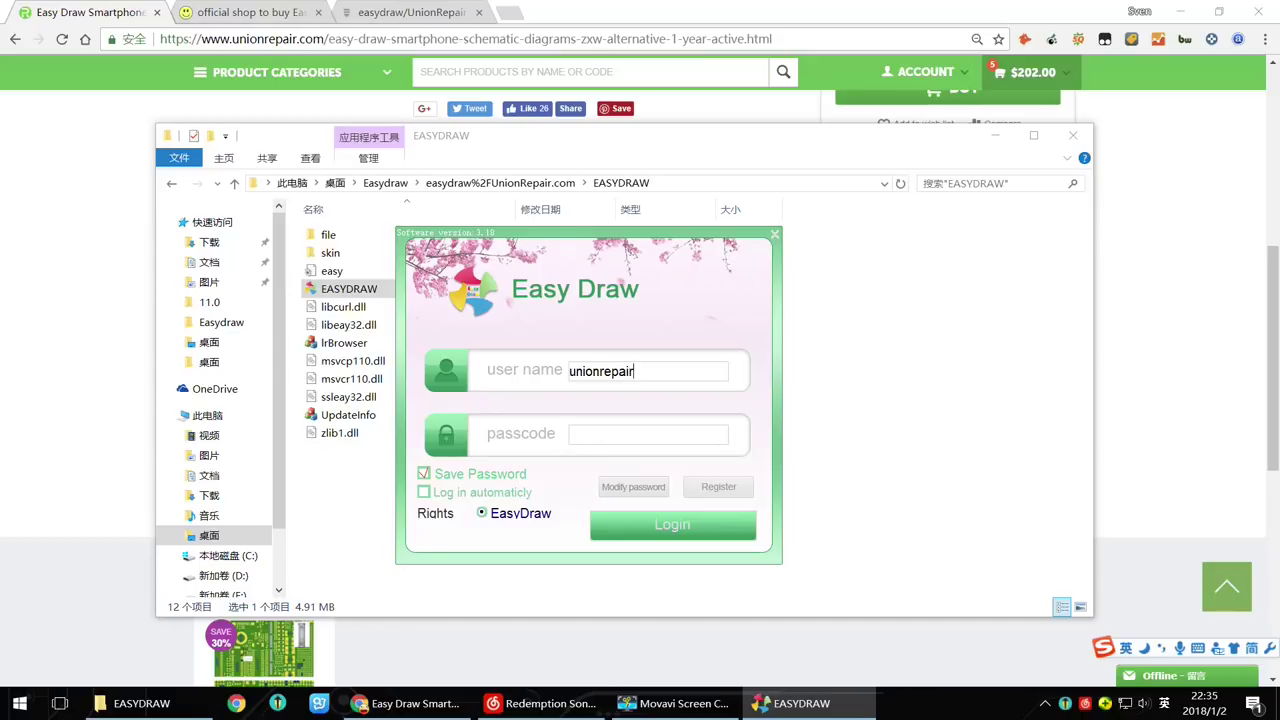
left_click(594, 438)
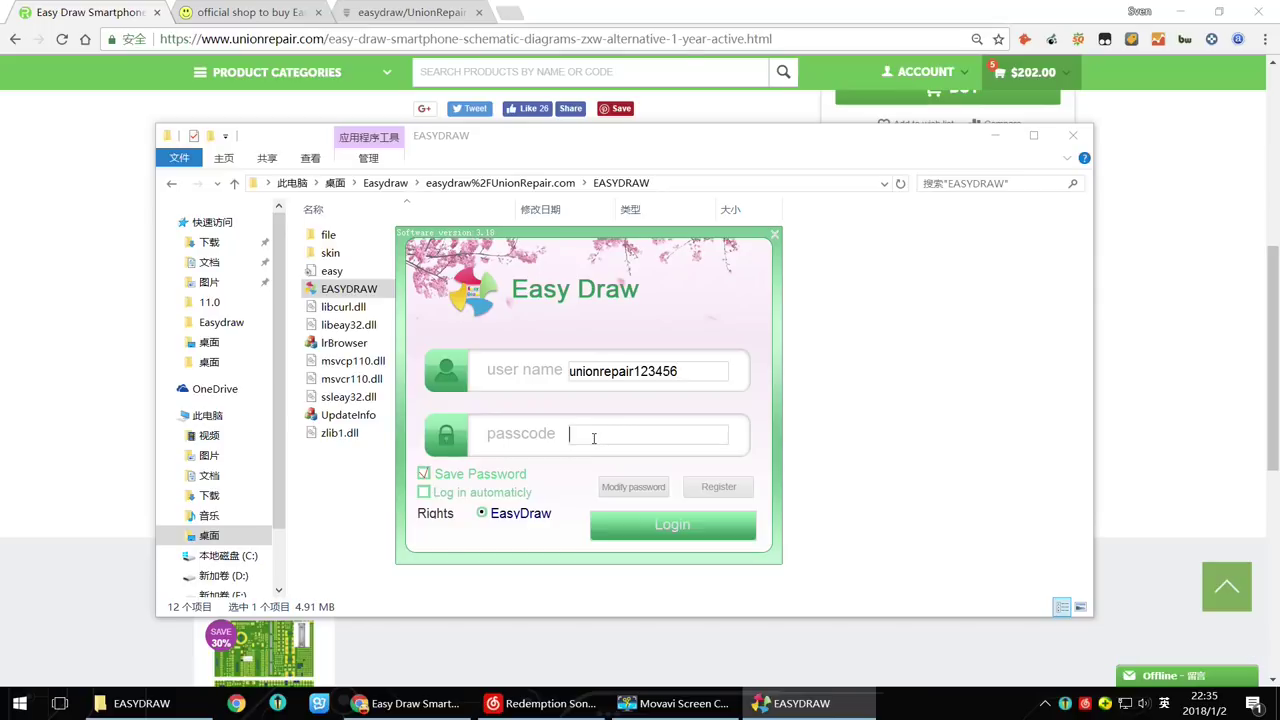
Log in and dismiss the pack2 and LR6 expiration reminders
left_click(657, 538)
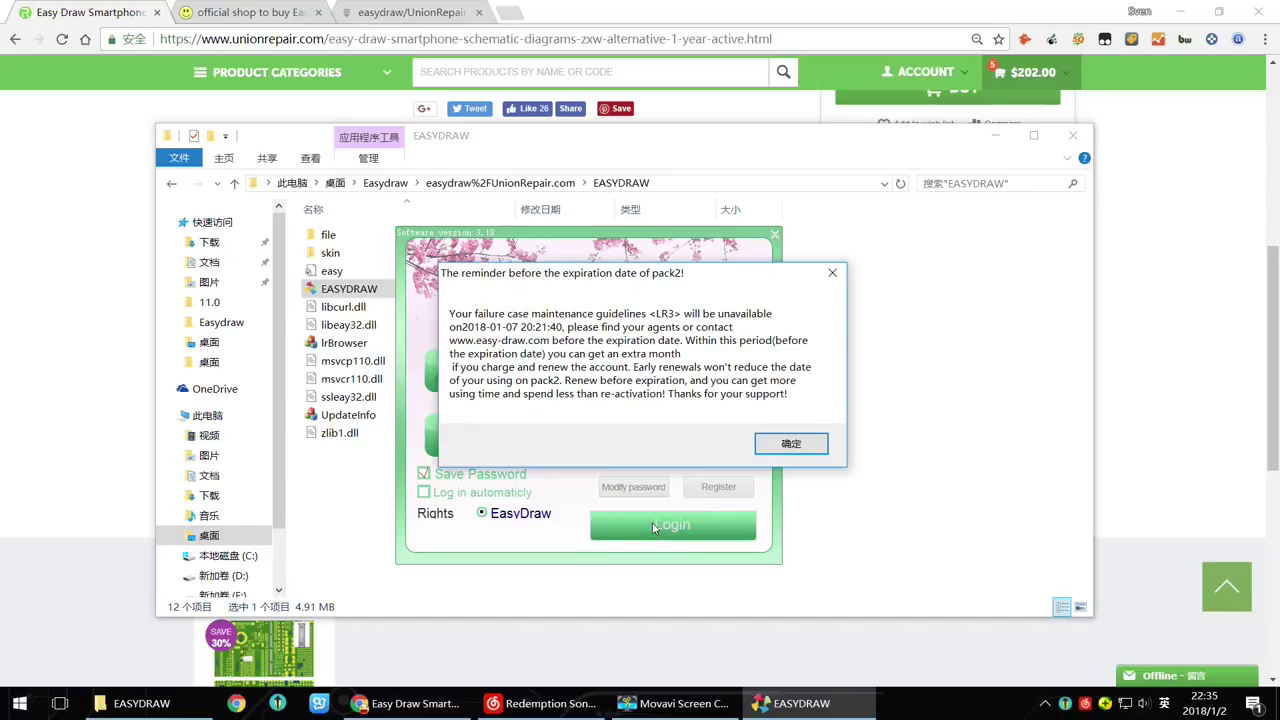
mouse_move(680, 279)
left_mouse_down()
mouse_move(530, 297)
mouse_move(541, 290)
left_mouse_up()
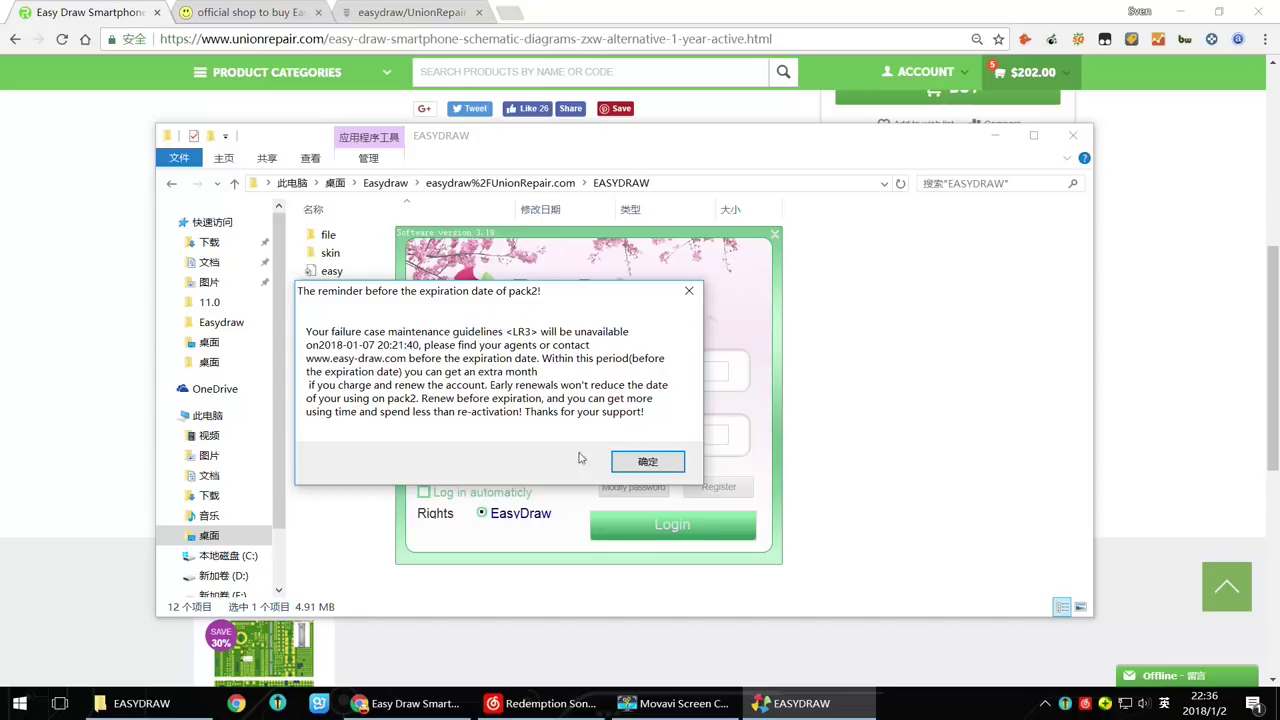
left_click(640, 462)
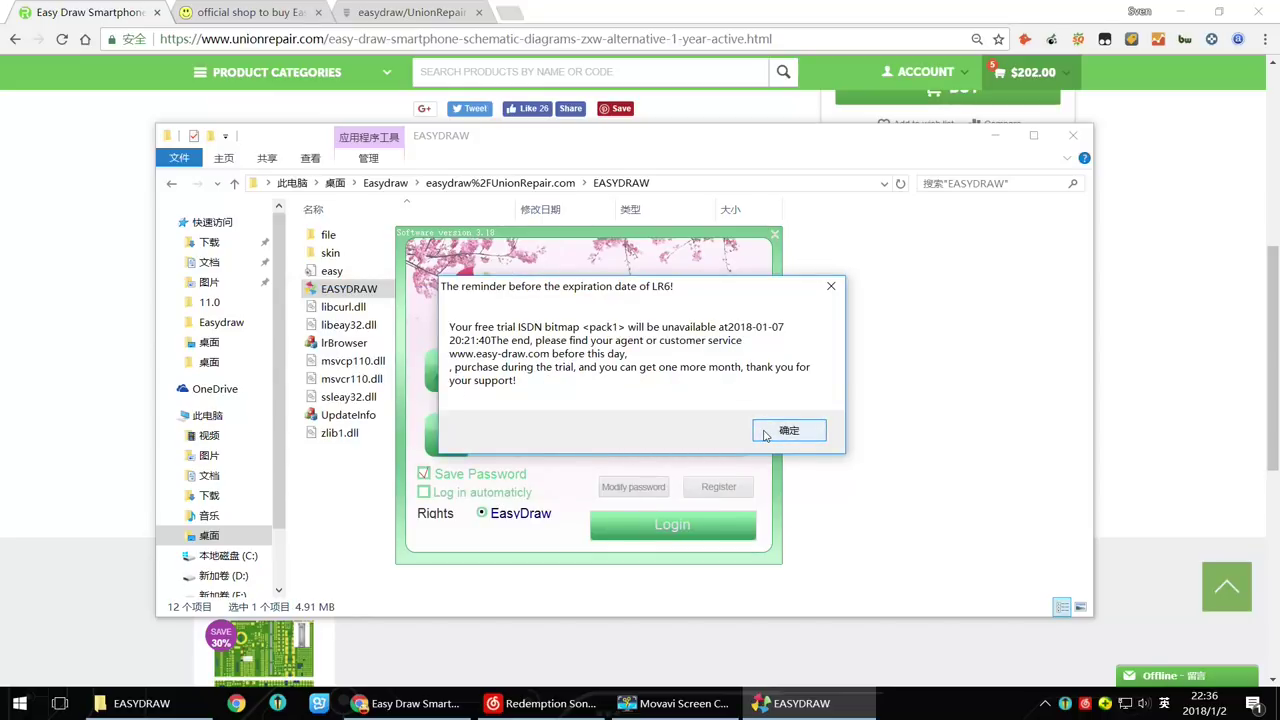
left_click(765, 434)
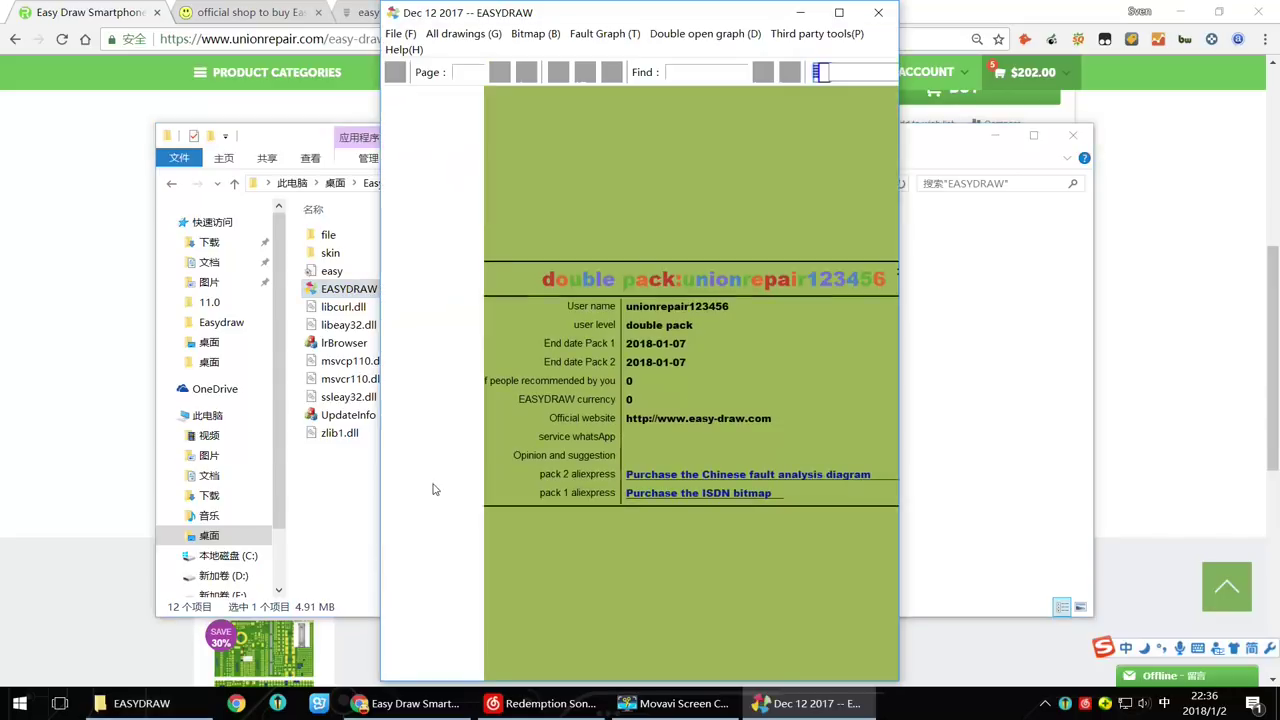
Maximize Easy Draw and expand the iPhone, iPad and samsung drawing groups
left_click(839, 12)
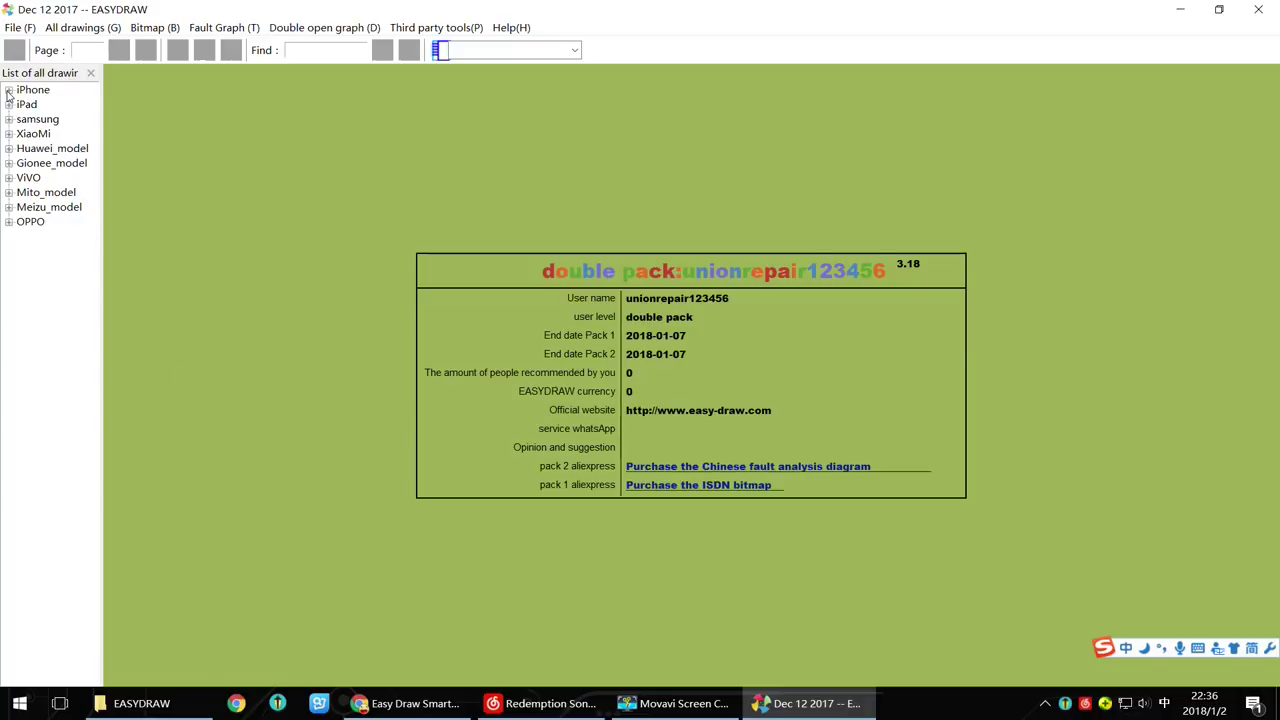
left_click(8, 91)
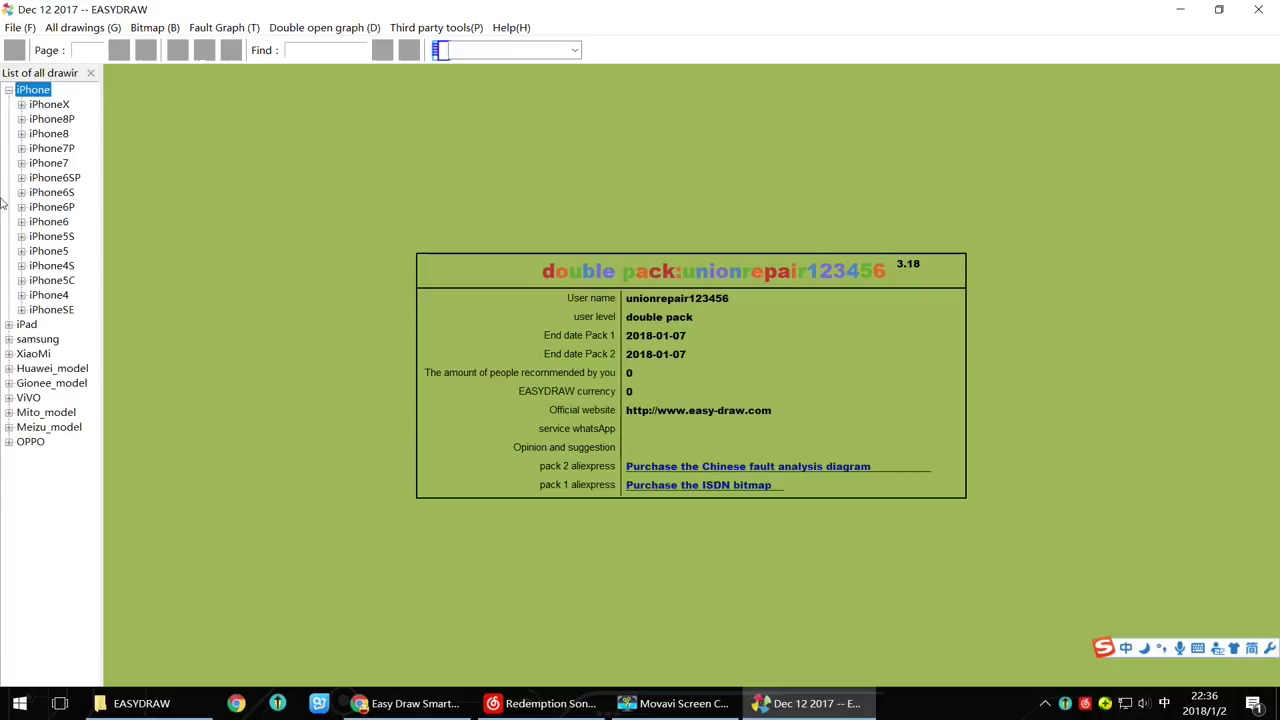
left_click(8, 325)
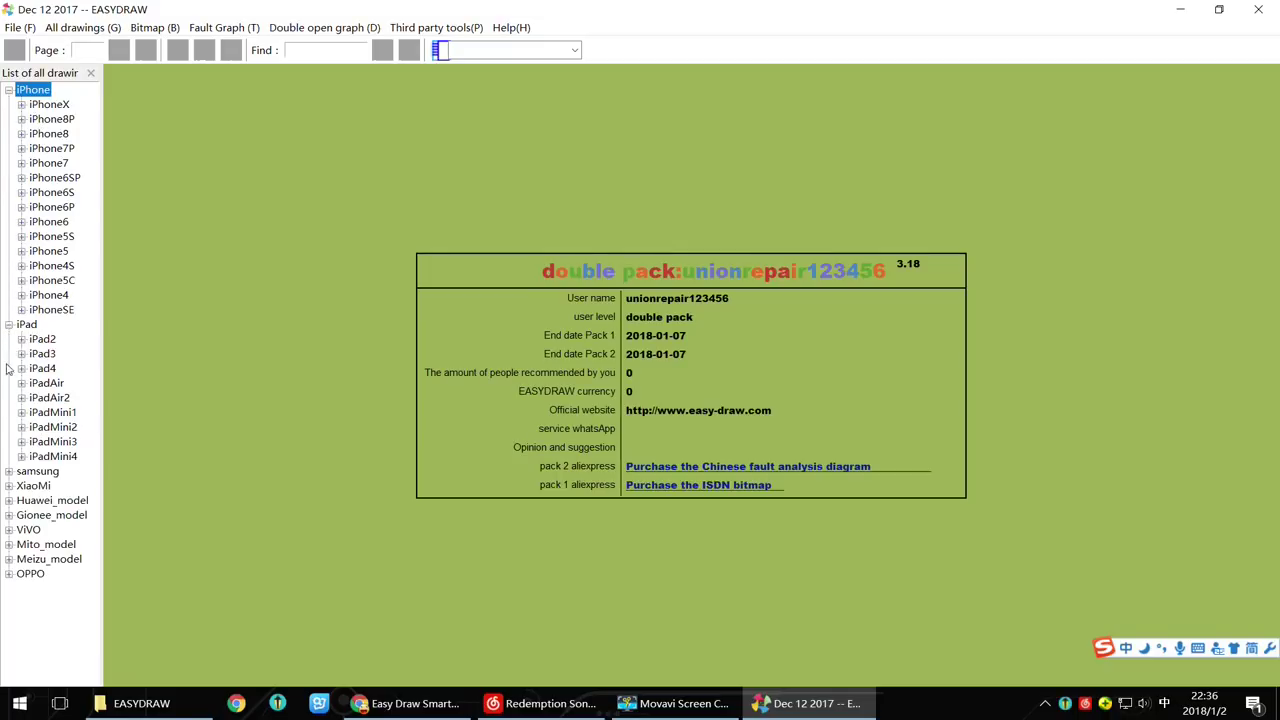
left_click(8, 471)
scroll(10, 600, "down", 3)
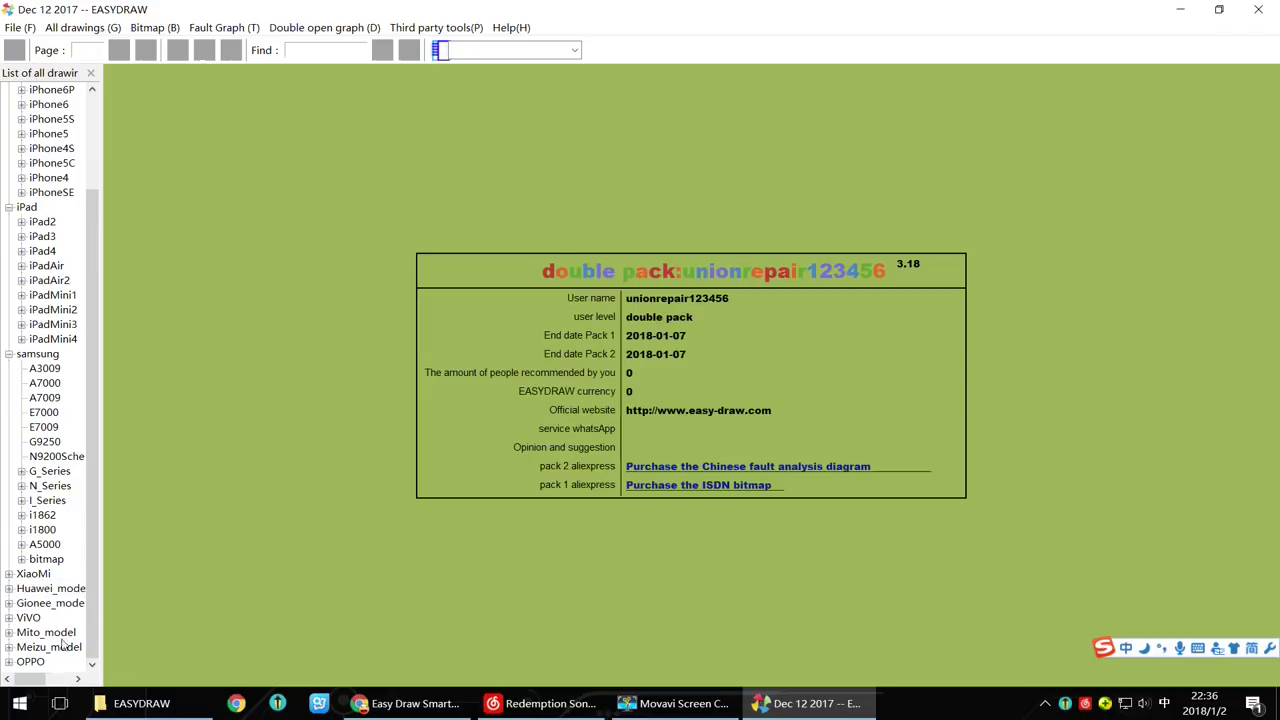
scroll(50, 400, "up", 3)
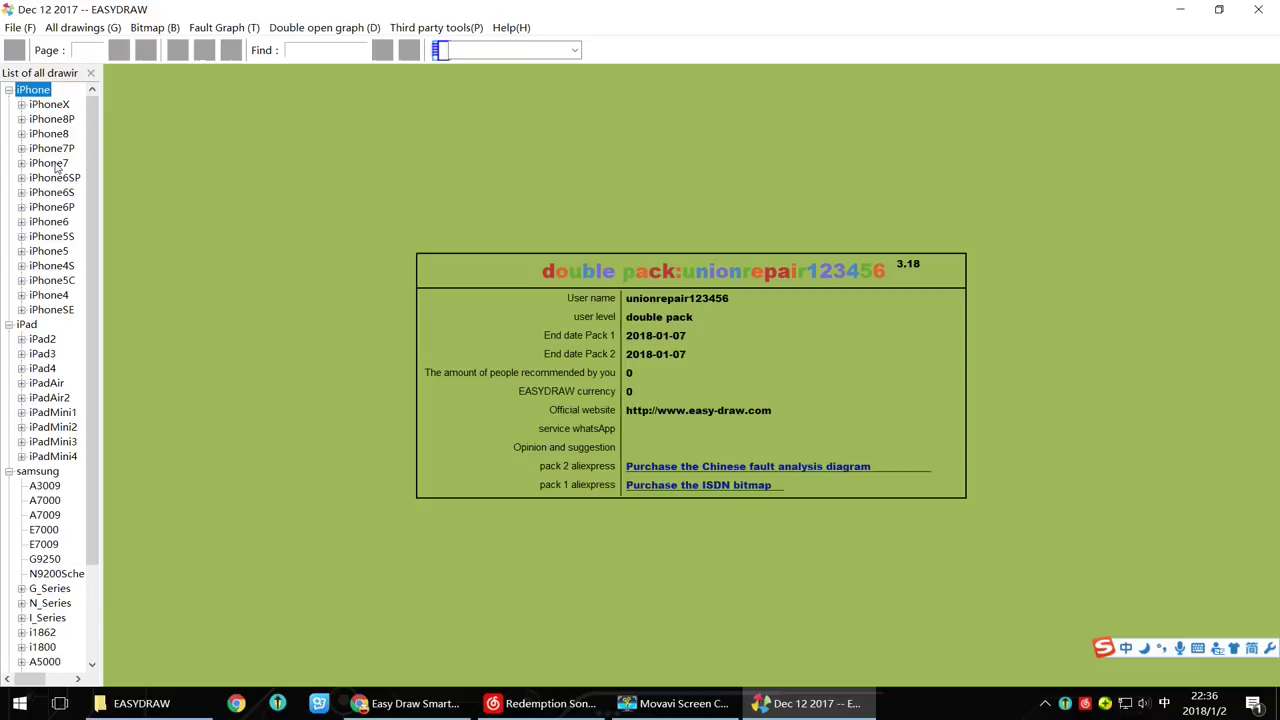
List iPhone7's drawings, widen the list, and open the location_drawing board layout
left_click(21, 163)
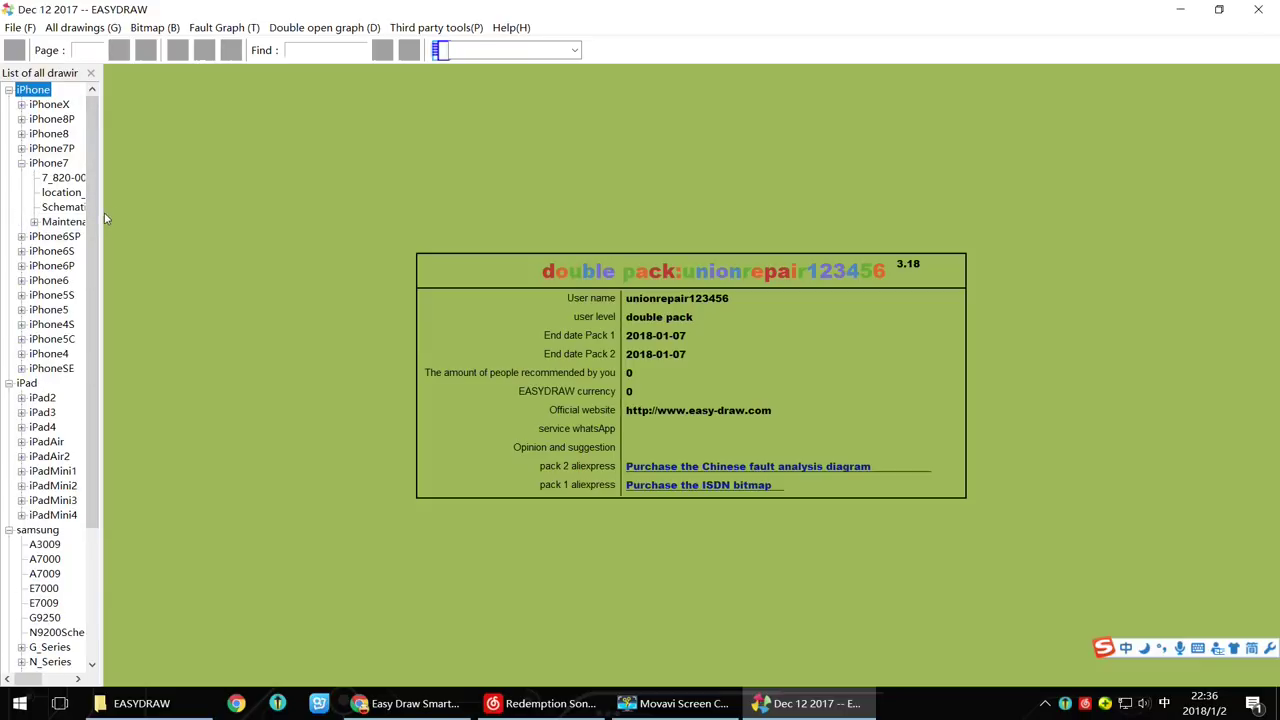
left_click_drag(209, 208, 212, 208)
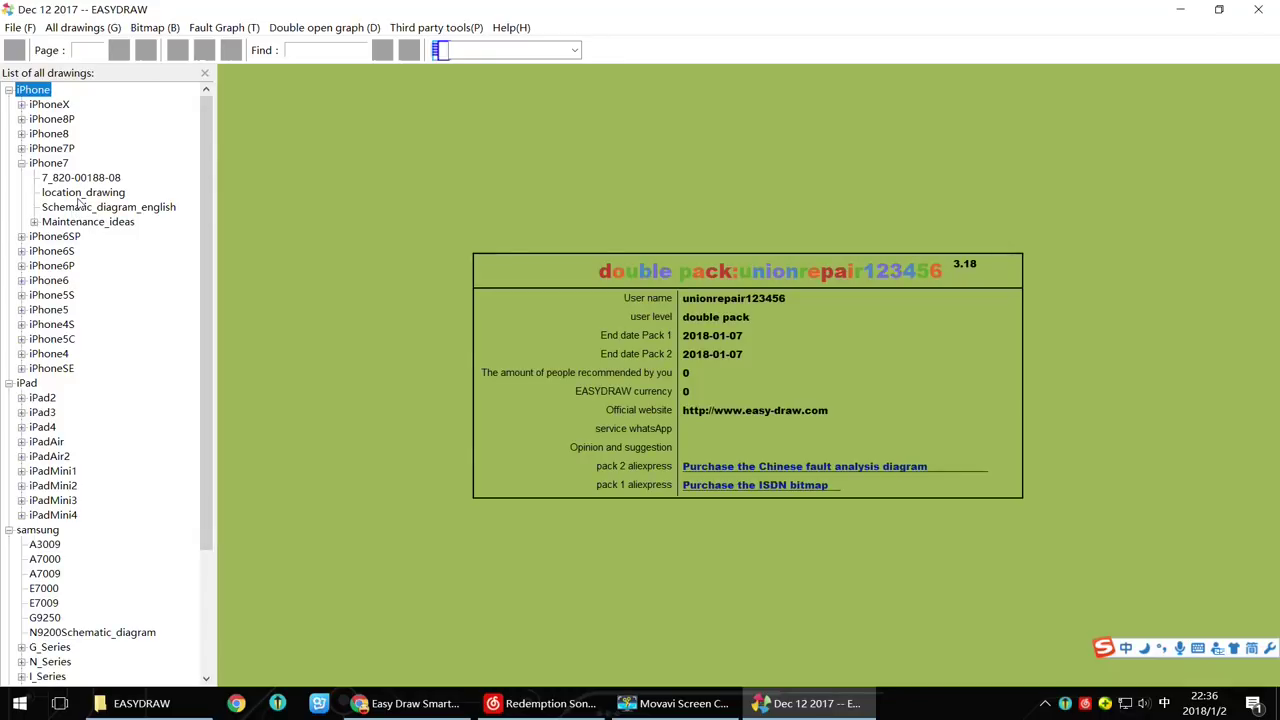
left_click(80, 194)
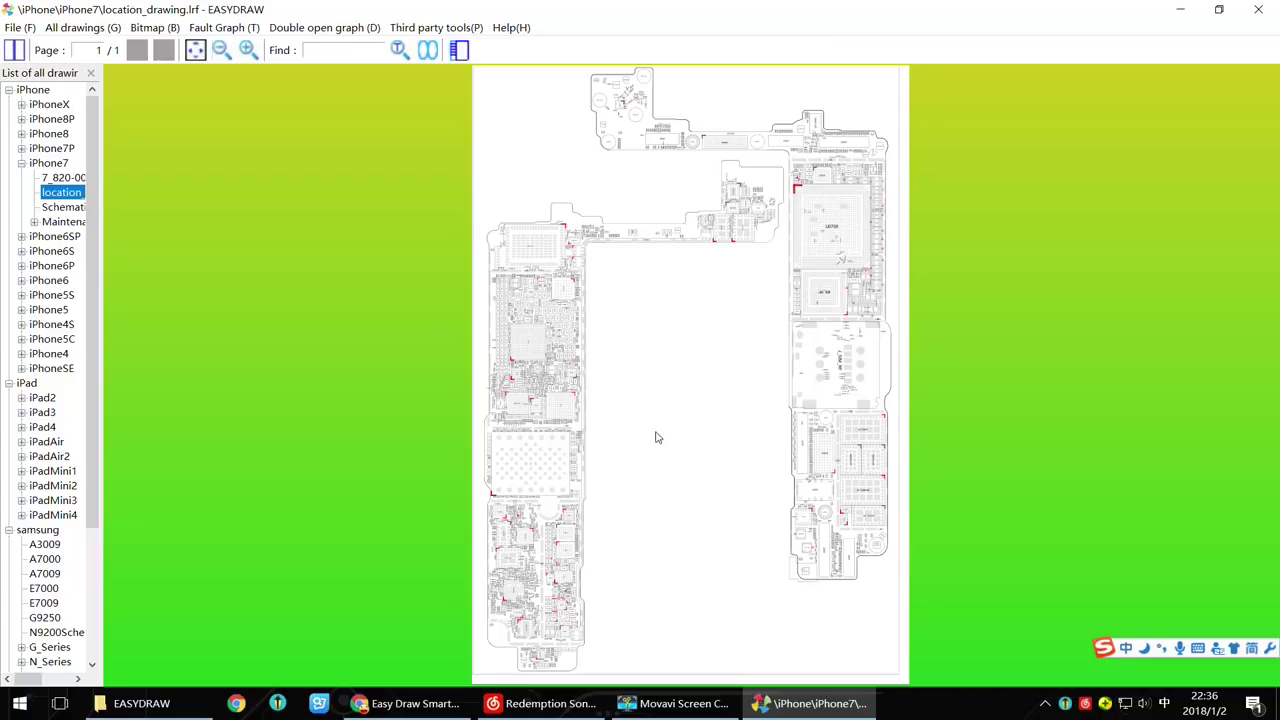
Zoom in and out on the iPhone7 location drawing, then open Schematic_diagram_english
scroll(705, 555, "up", 3)
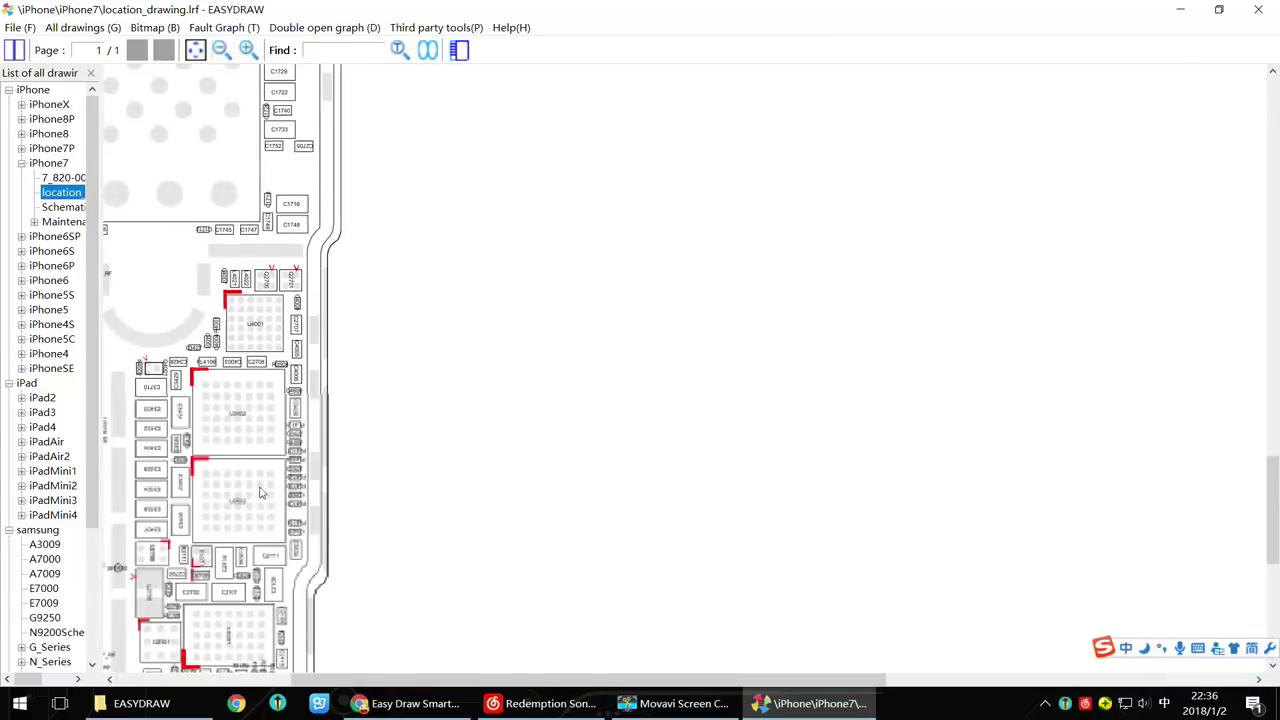
scroll(230, 550, "up", 2)
scroll(686, 540, "up", 2)
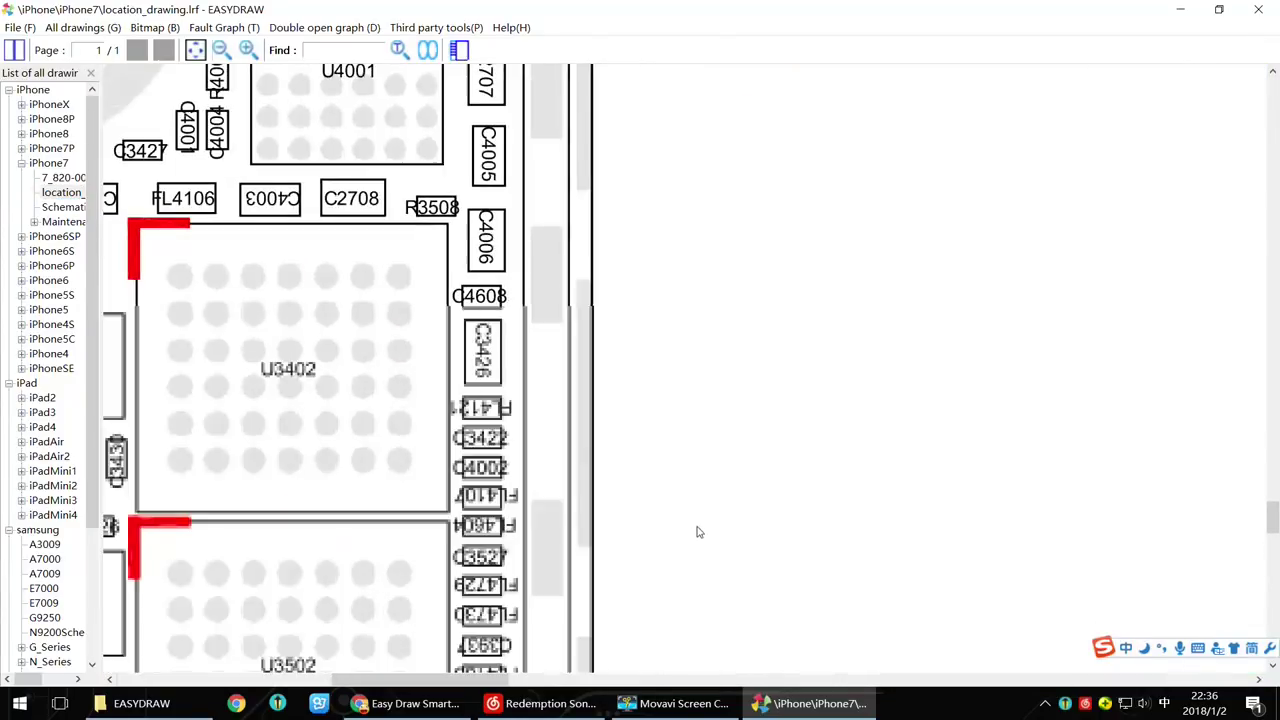
scroll(694, 531, "down", 3)
scroll(626, 489, "down", 2)
scroll(630, 488, "down", 1)
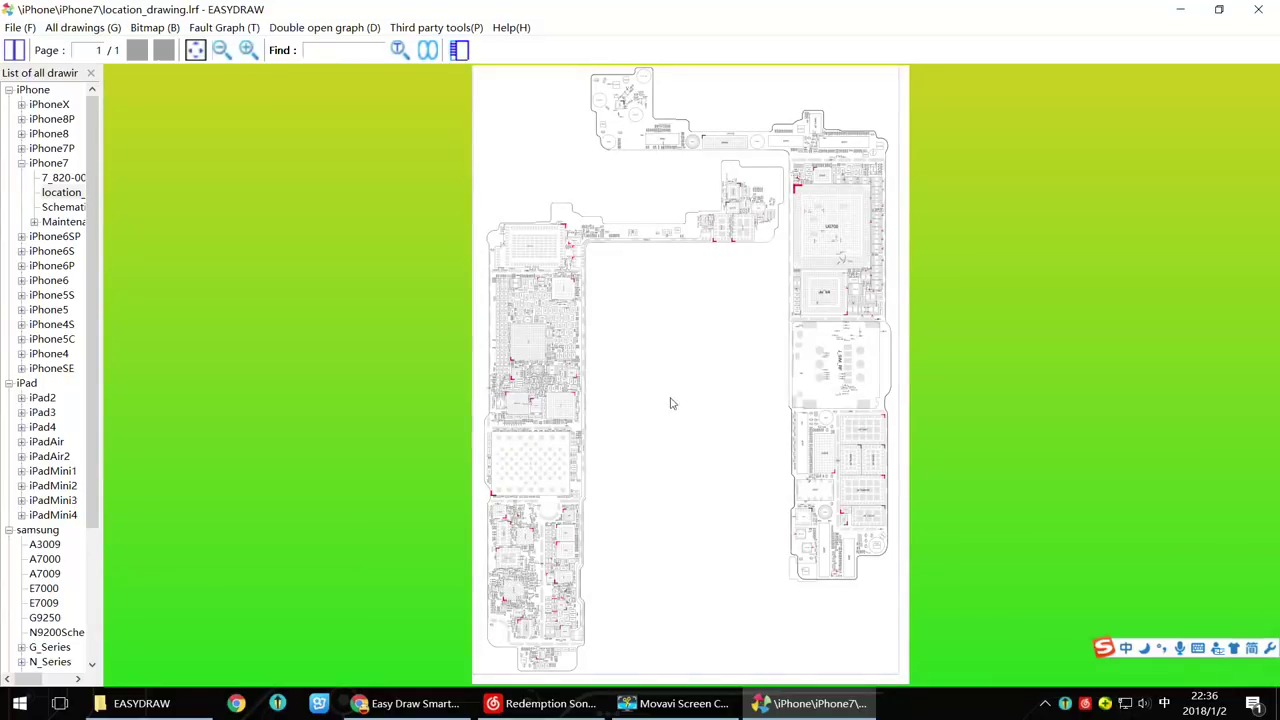
scroll(620, 446, "up", 1)
scroll(620, 446, "up", 1)
scroll(279, 430, "up", 1)
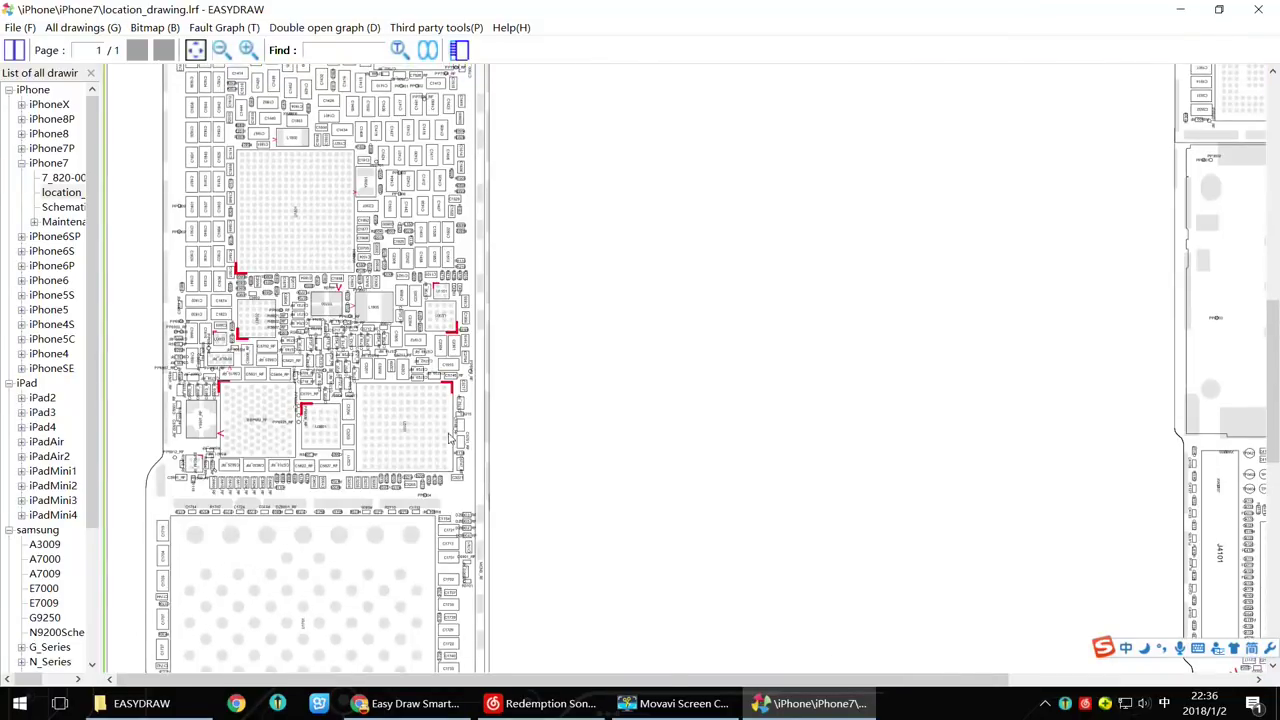
scroll(450, 438, "up", 1)
scroll(413, 437, "down", 3)
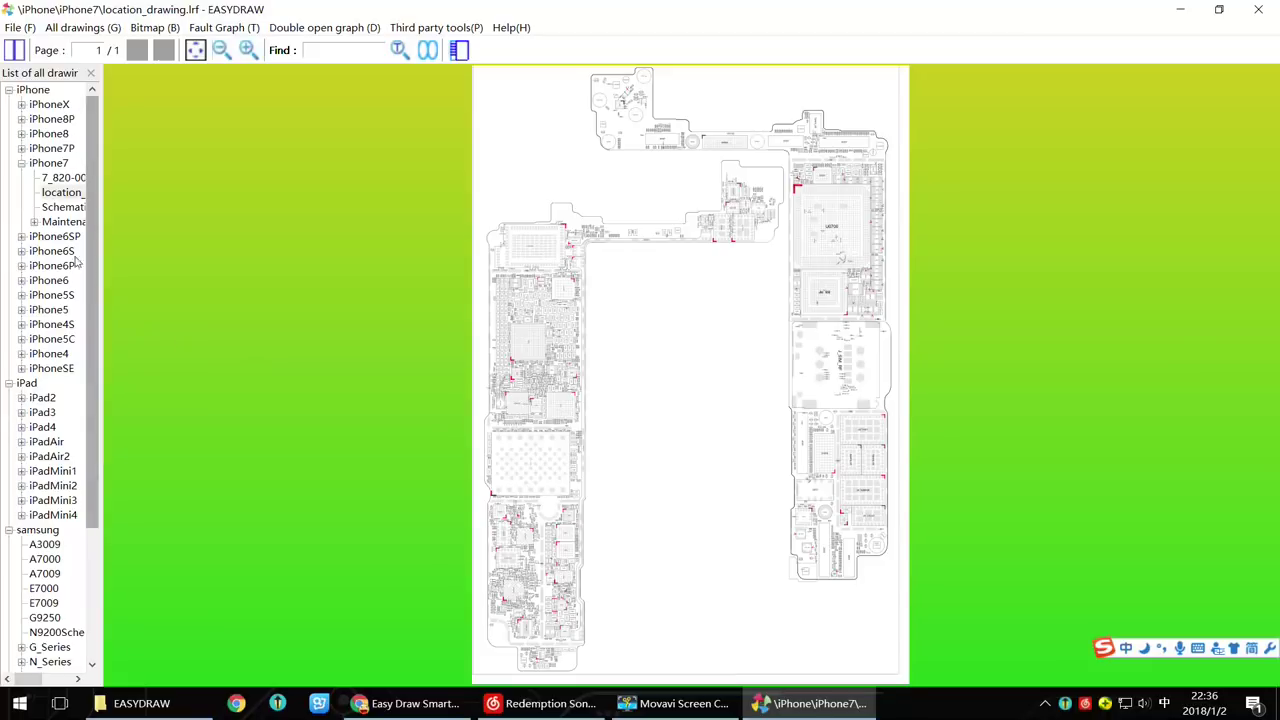
left_click(57, 208)
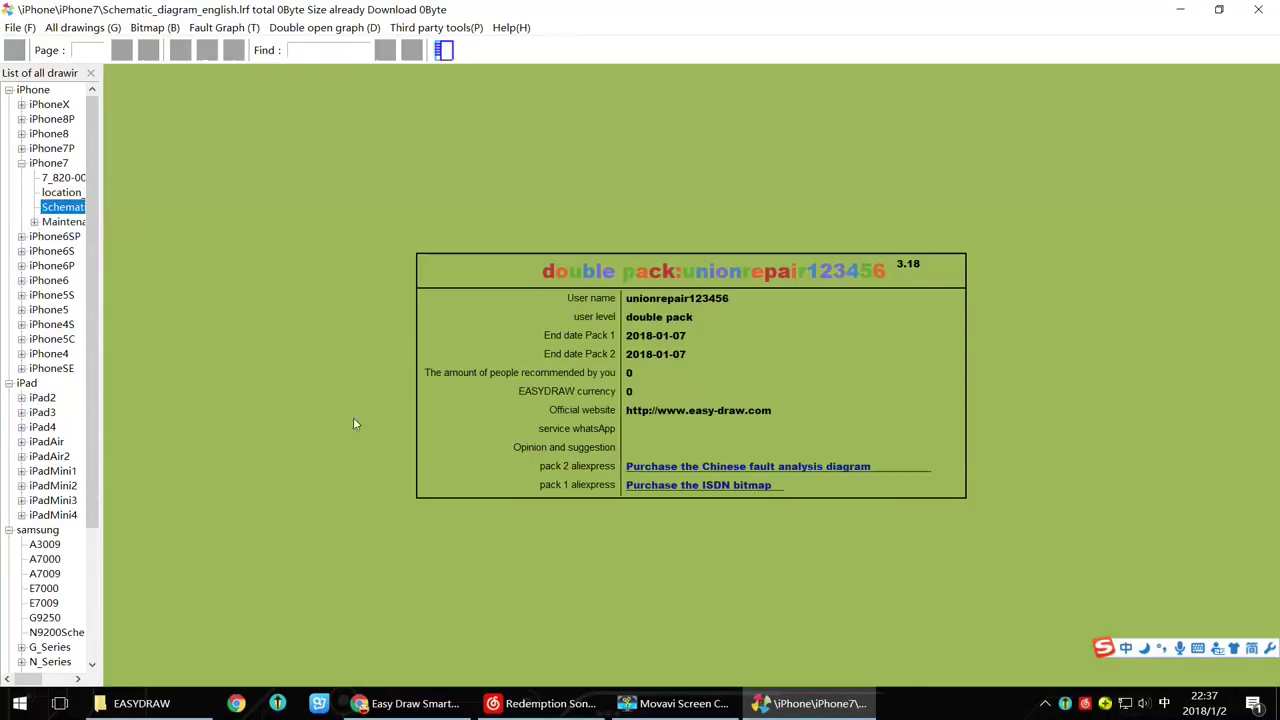
Zoom around the 81-page English schematic, then switch back to the iPhone7 location_drawing
scroll(553, 506, "up", 1)
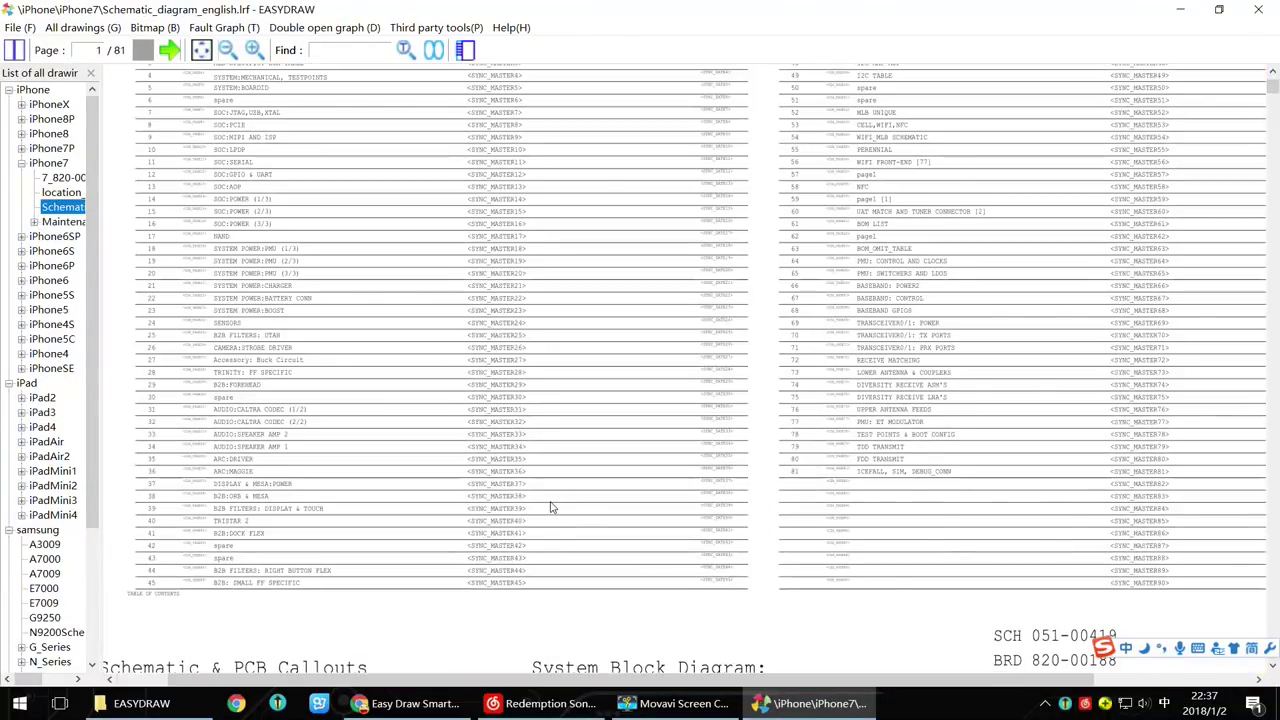
scroll(553, 506, "down", 2)
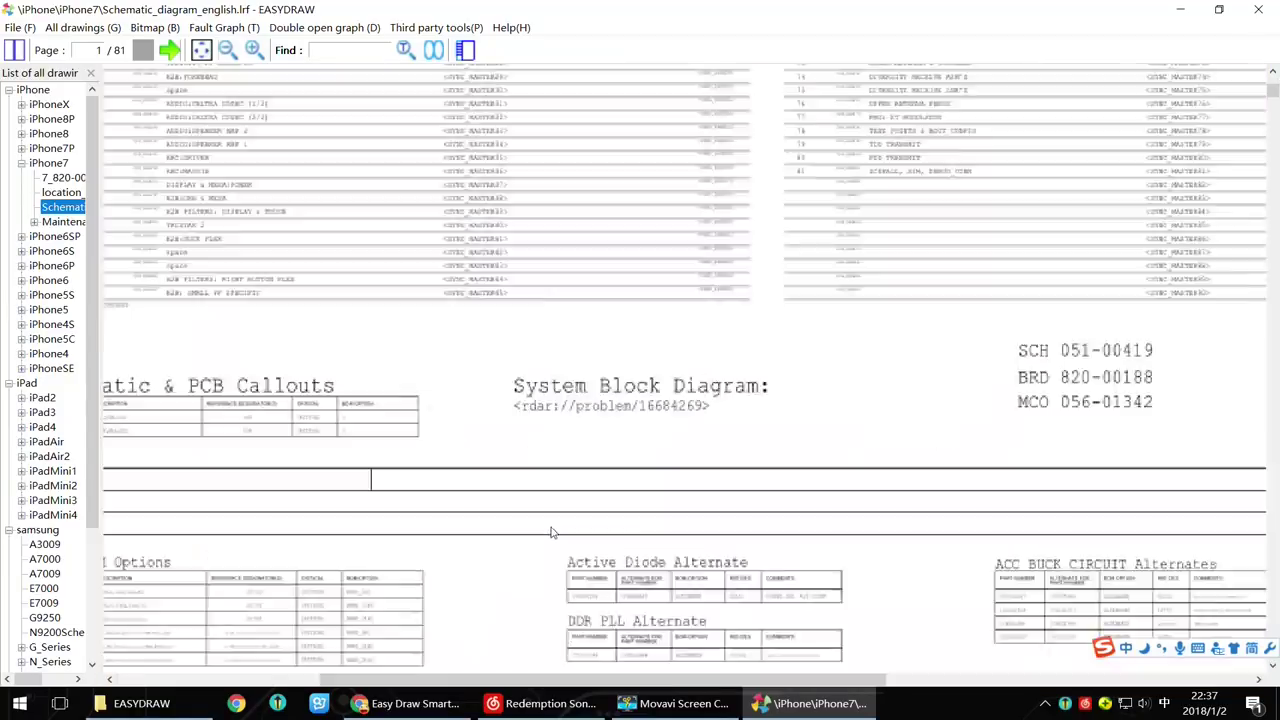
scroll(554, 526, "up", 2)
scroll(556, 506, "down", 2)
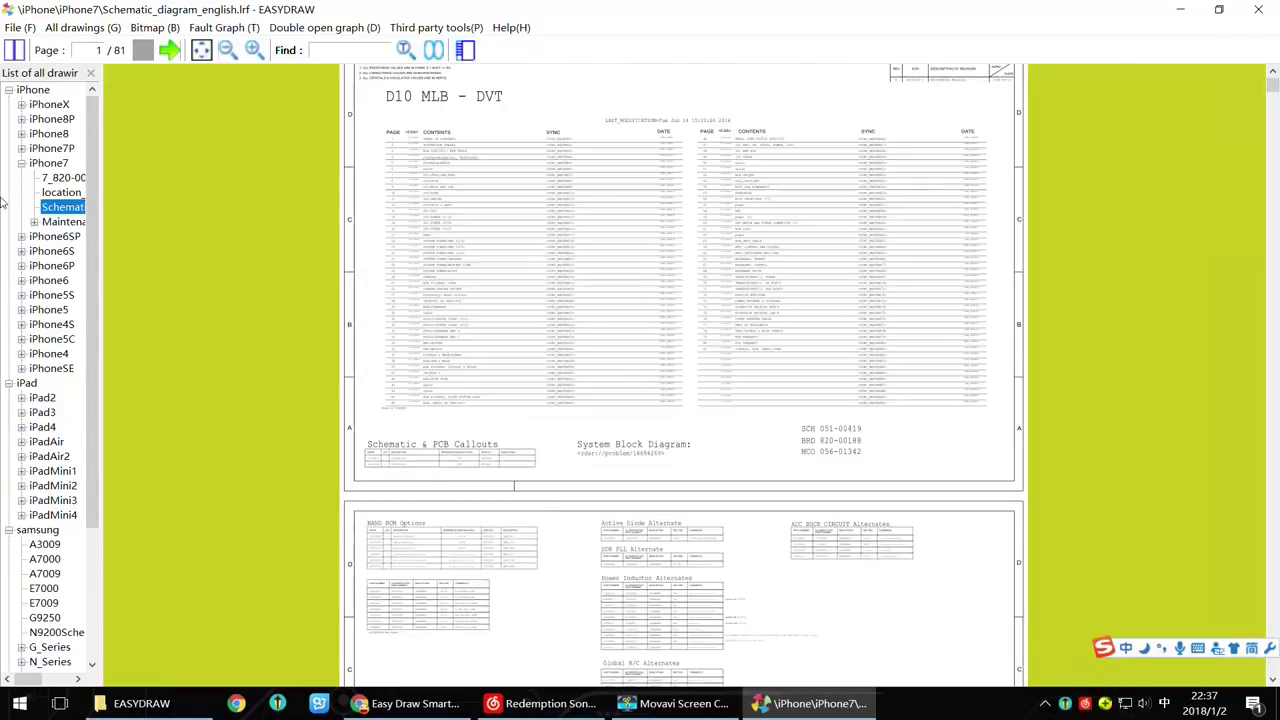
left_click(56, 191)
left_click(55, 179)
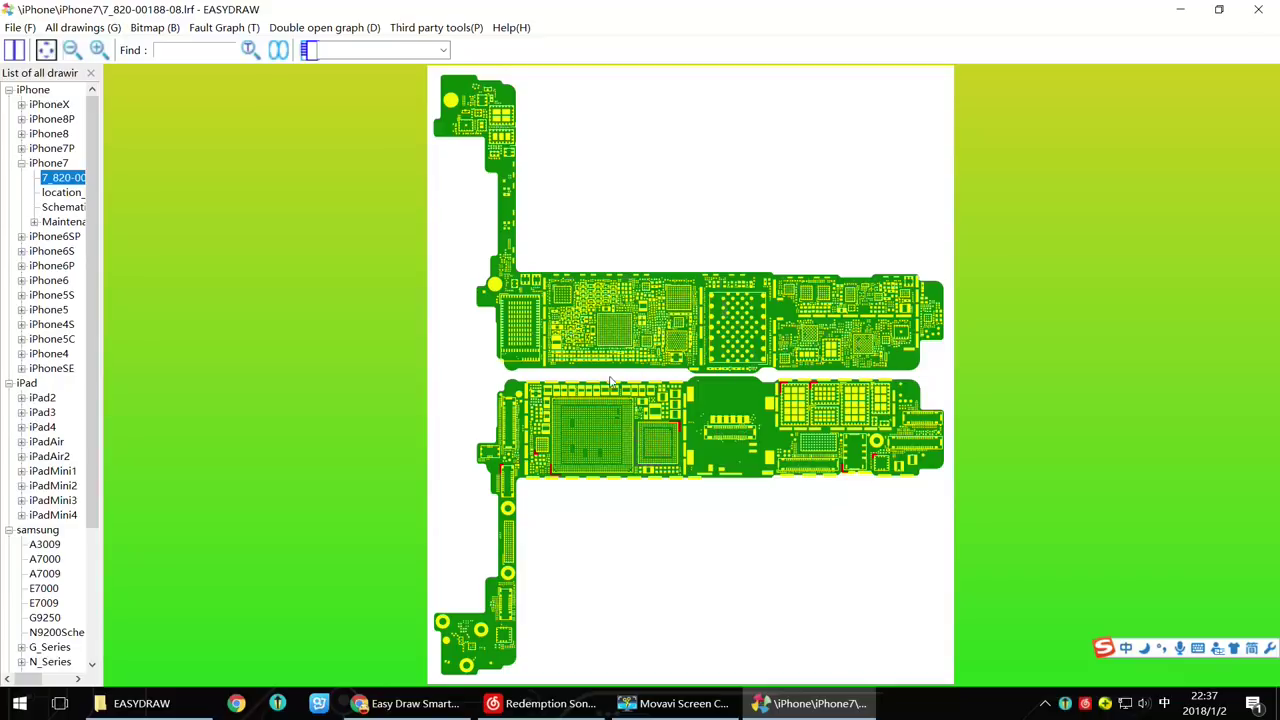
scroll(678, 567, "up", 2)
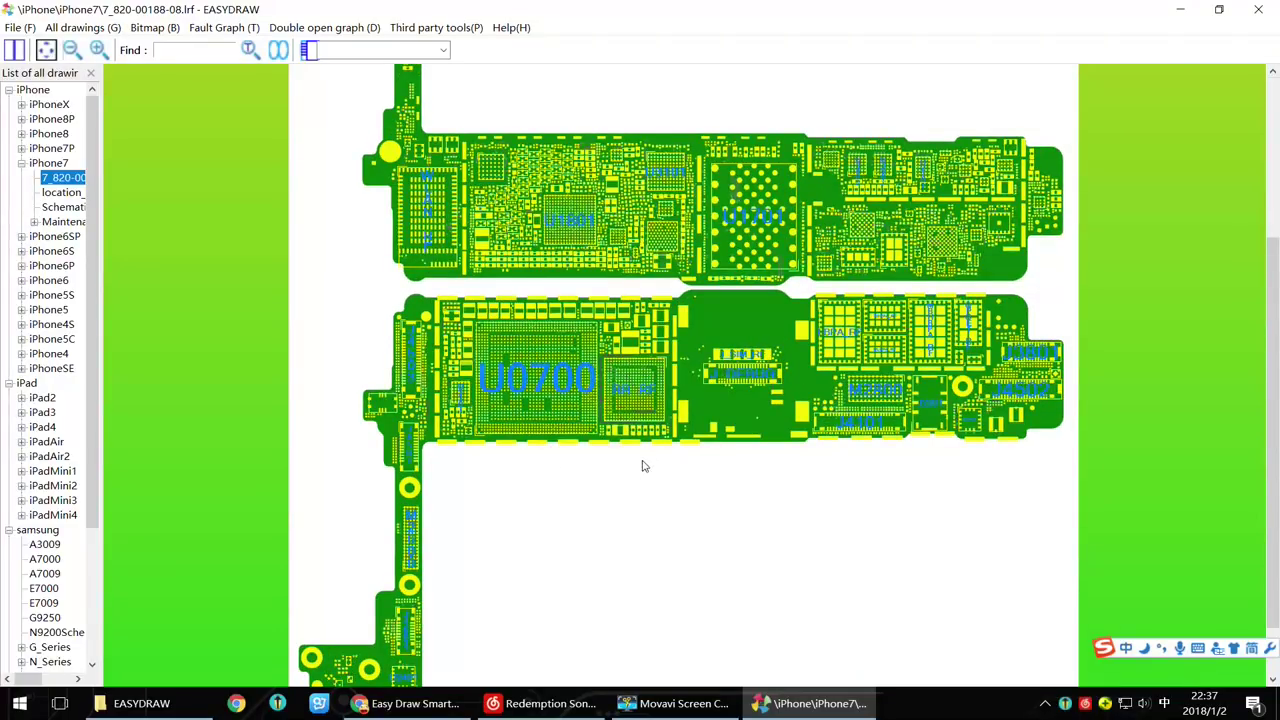
scroll(643, 465, "up", 3)
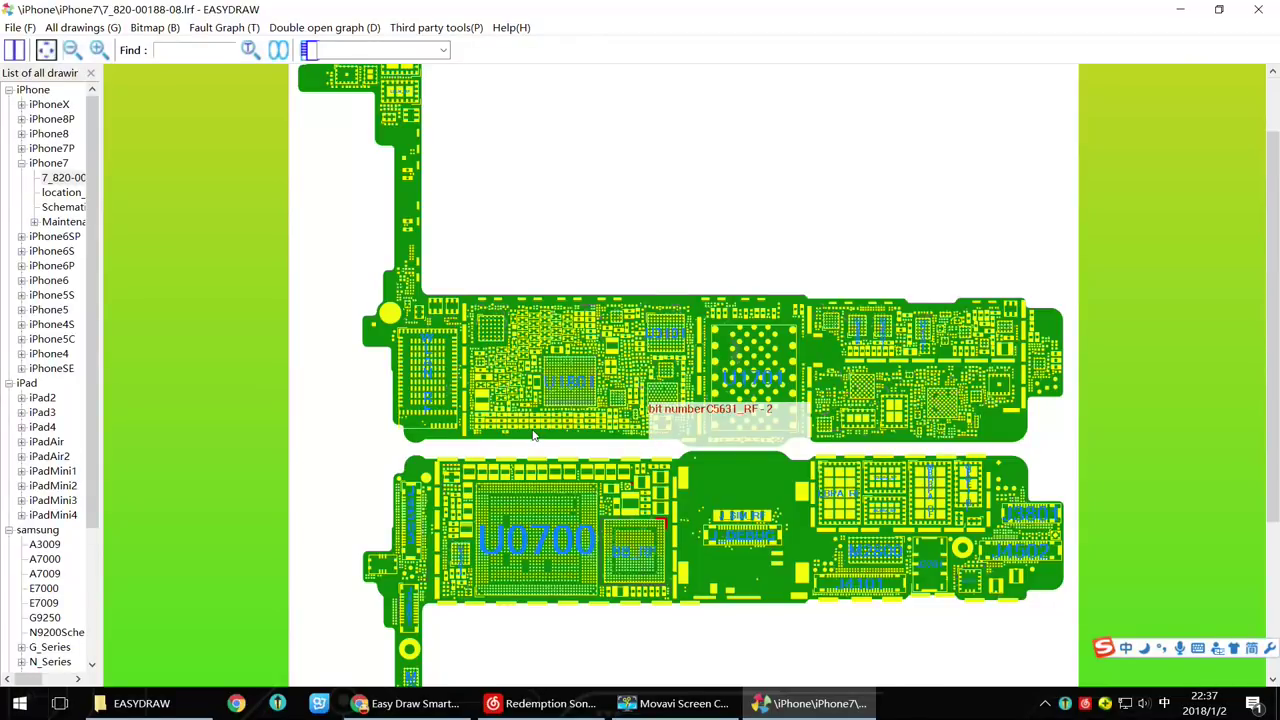
scroll(533, 435, "up", 3)
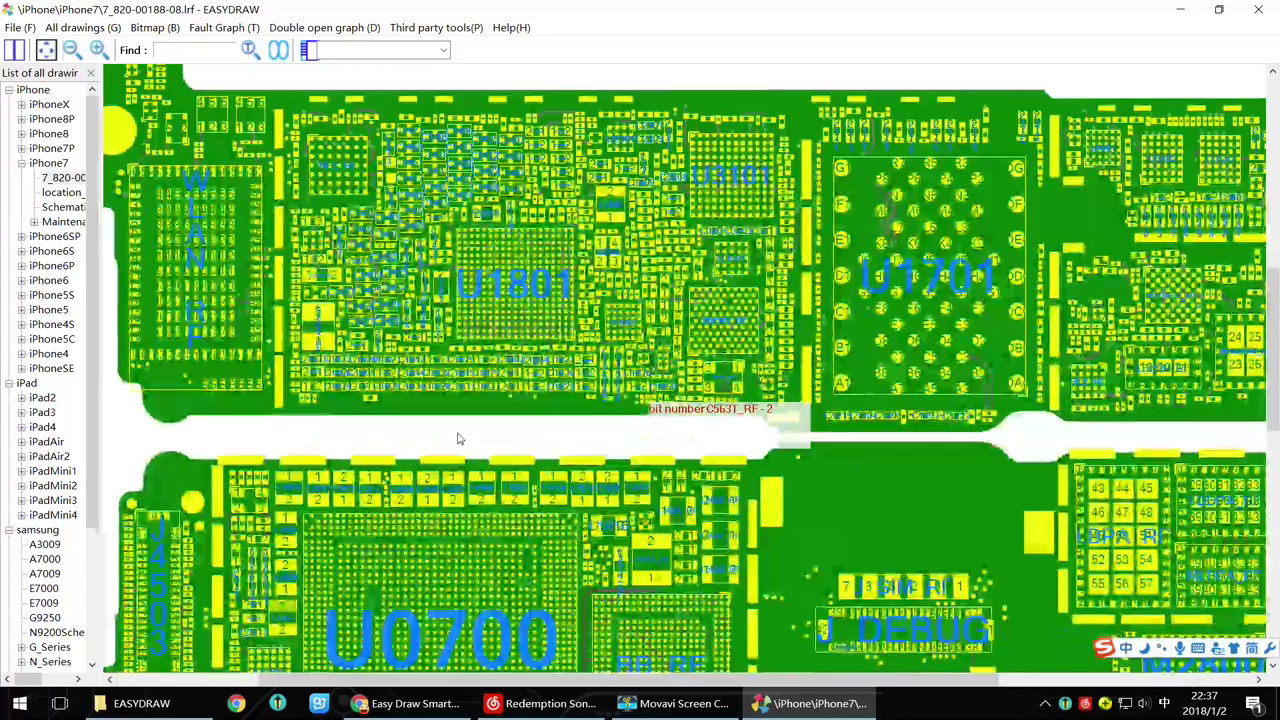
Click a board pad to list its connected points (C2522.1, C2528.1, and others)
left_click(771, 348)
scroll(659, 422, "down", 2)
scroll(659, 422, "down", 2)
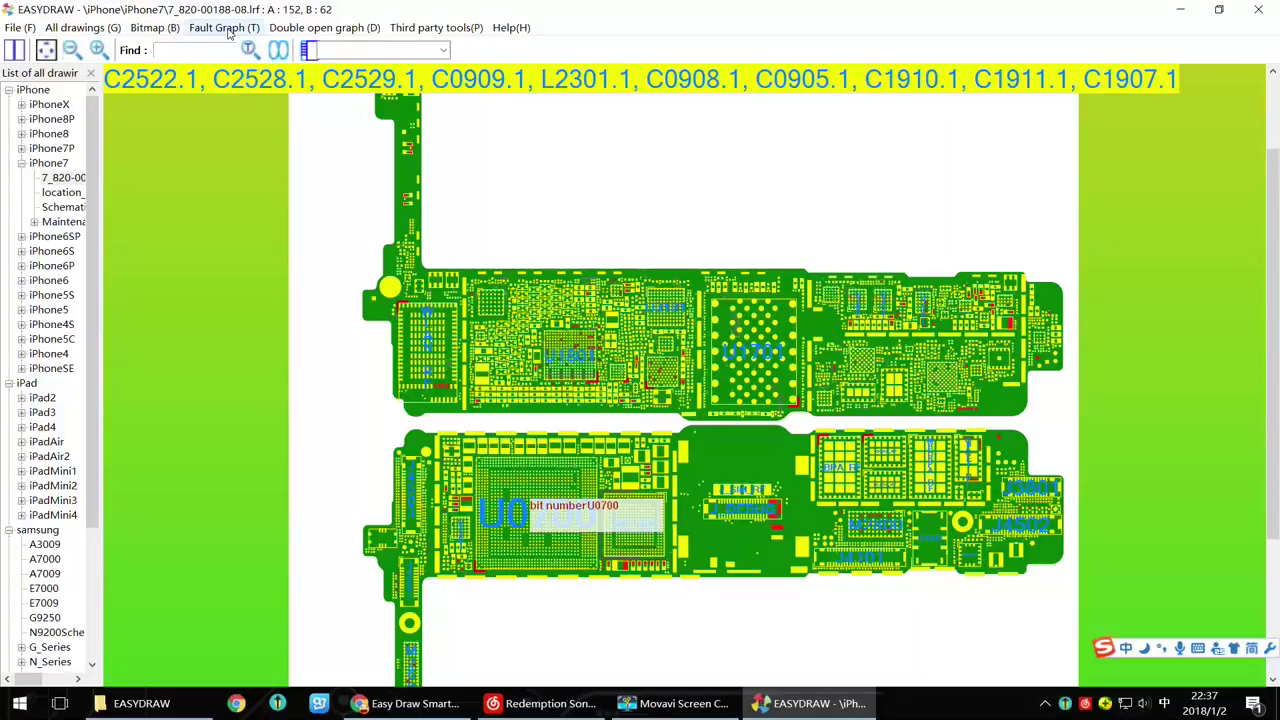
left_click(228, 30)
mouse_move(240, 46)
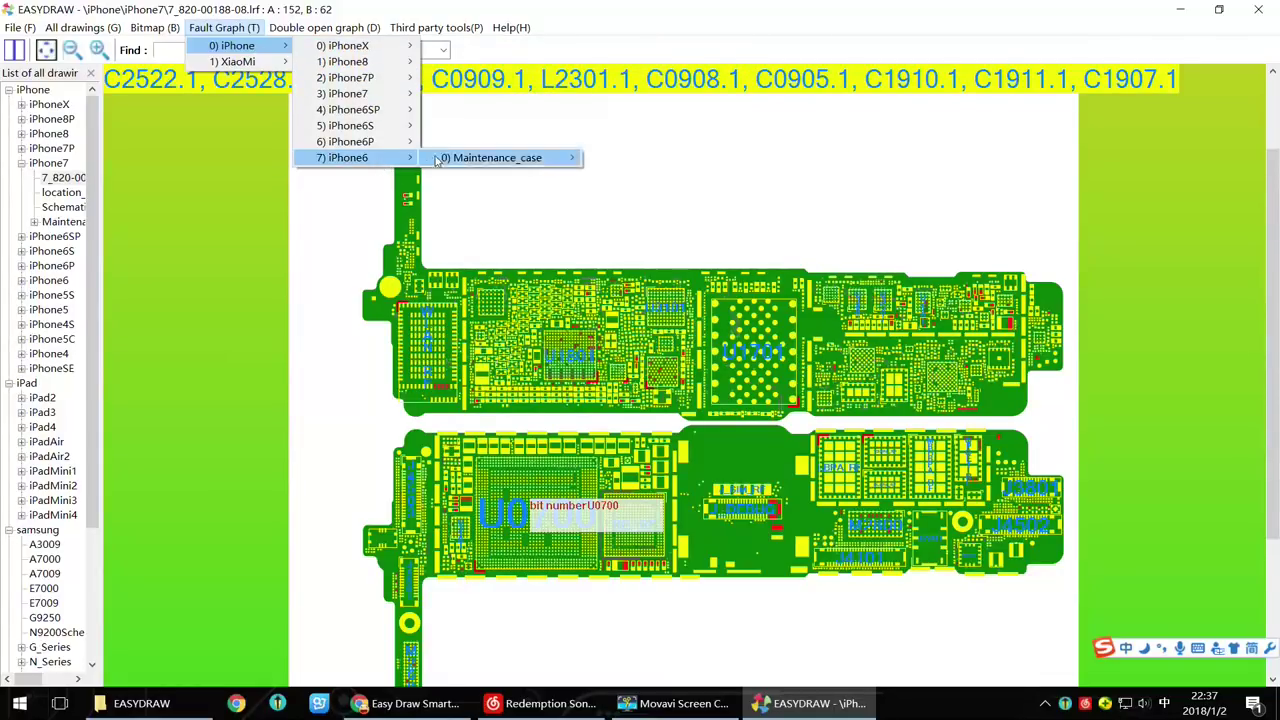
View the iPhone6 error-4014 recovery case, then the no-touch CPU void-welding case
left_click(470, 157)
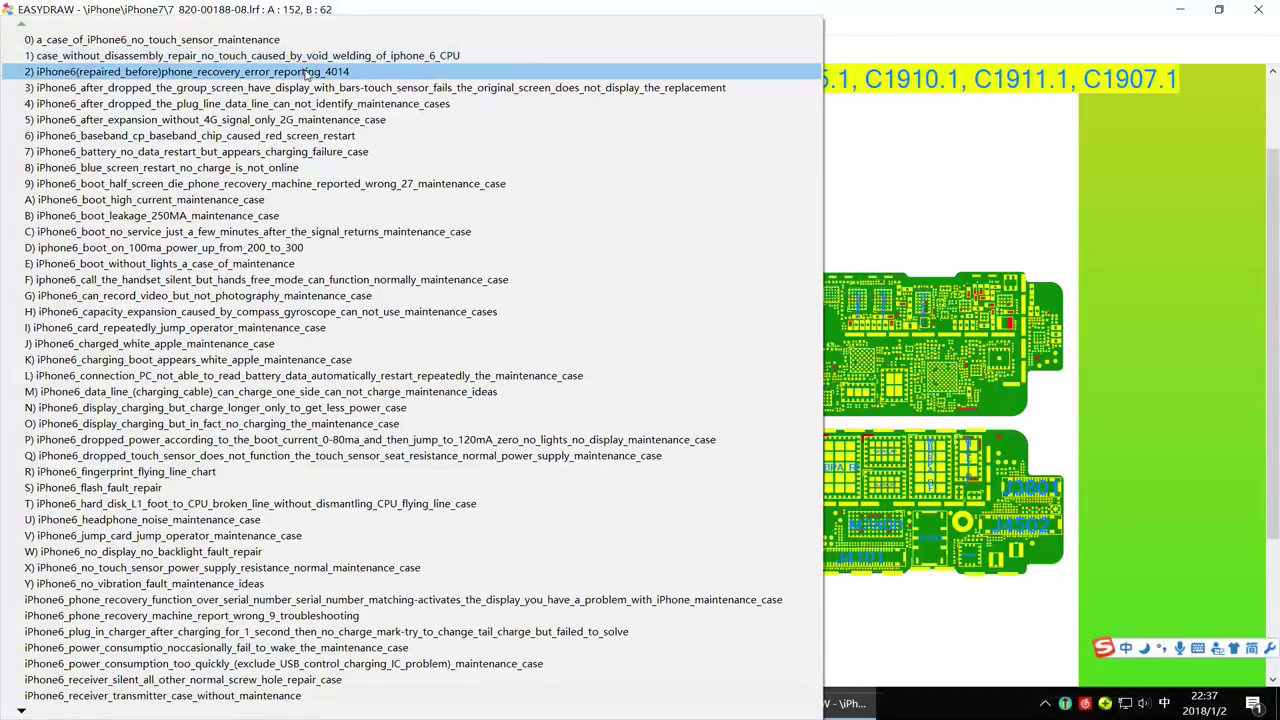
left_click(307, 75)
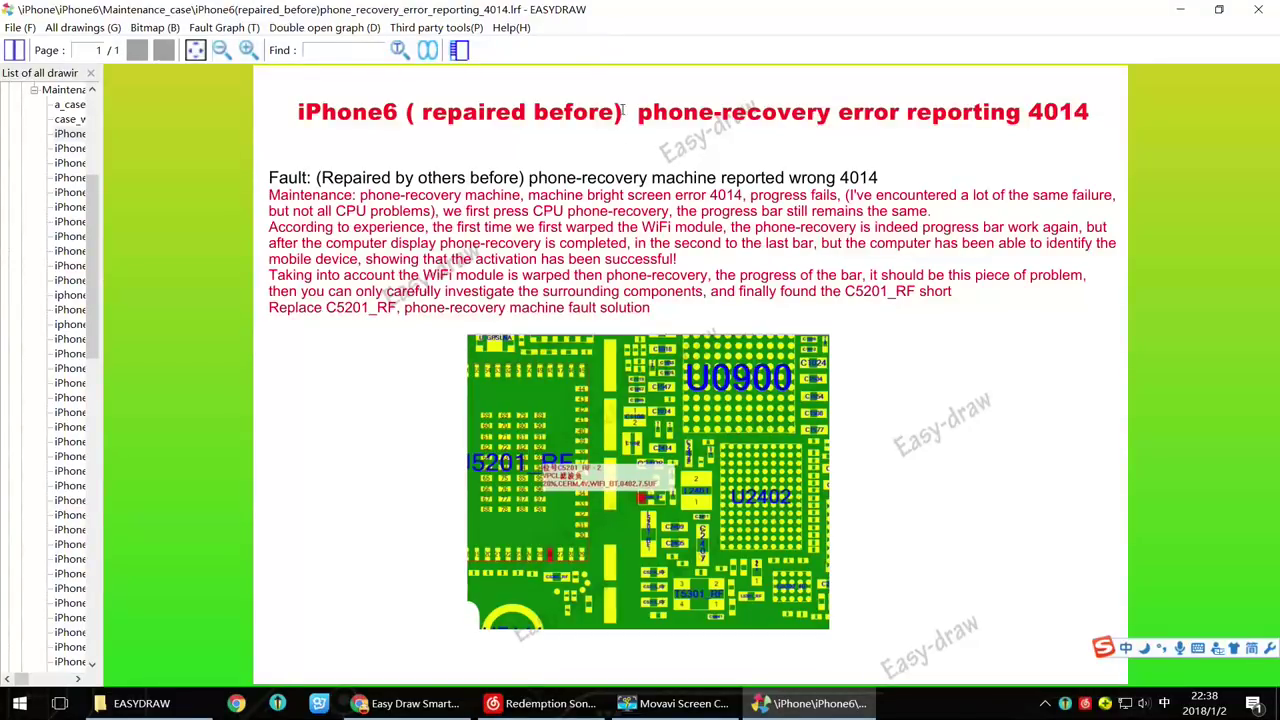
left_click(222, 27)
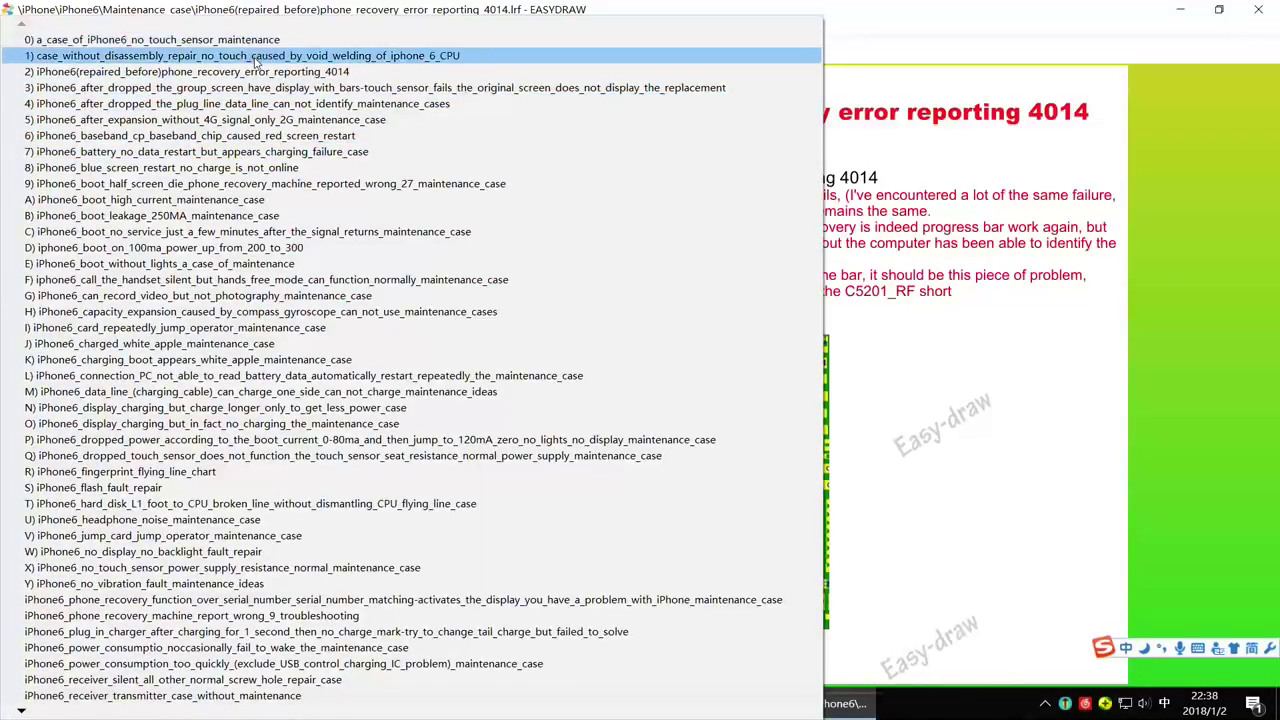
left_click(256, 56)
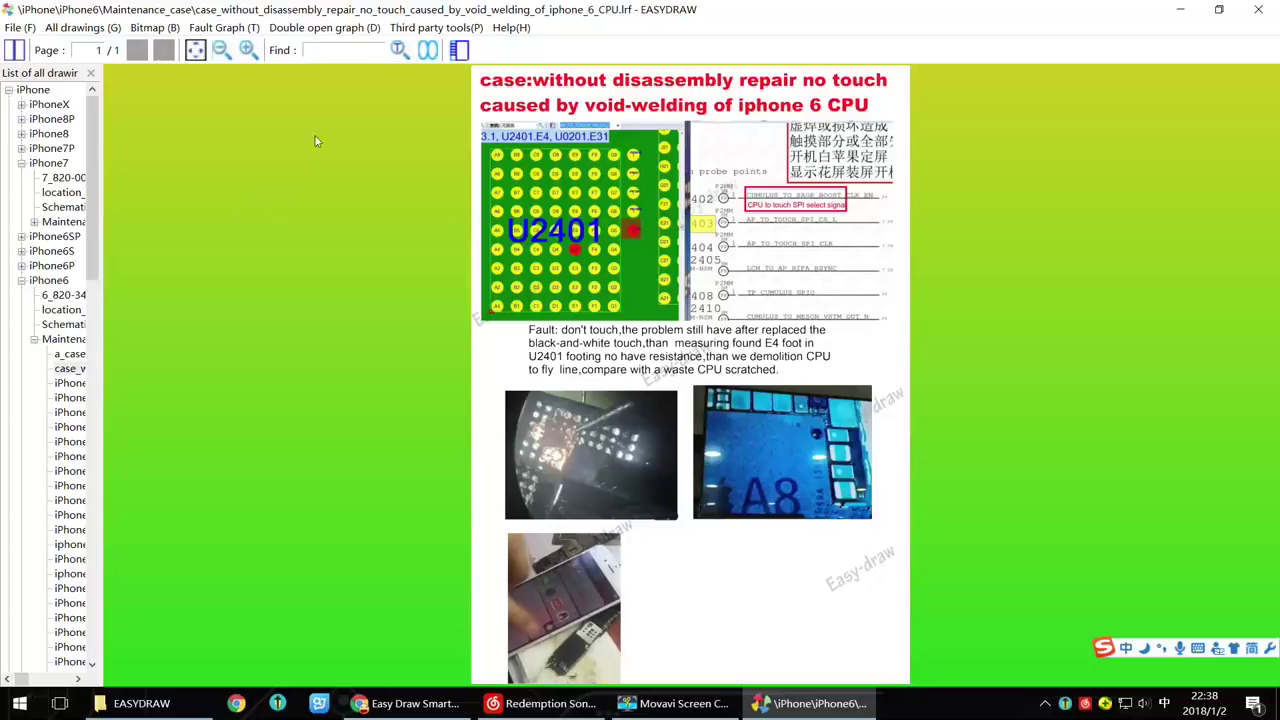
Open the iPhone7 bitmap beside its schematic and zoom in around U1701
left_click(327, 30)
mouse_move(315, 46)
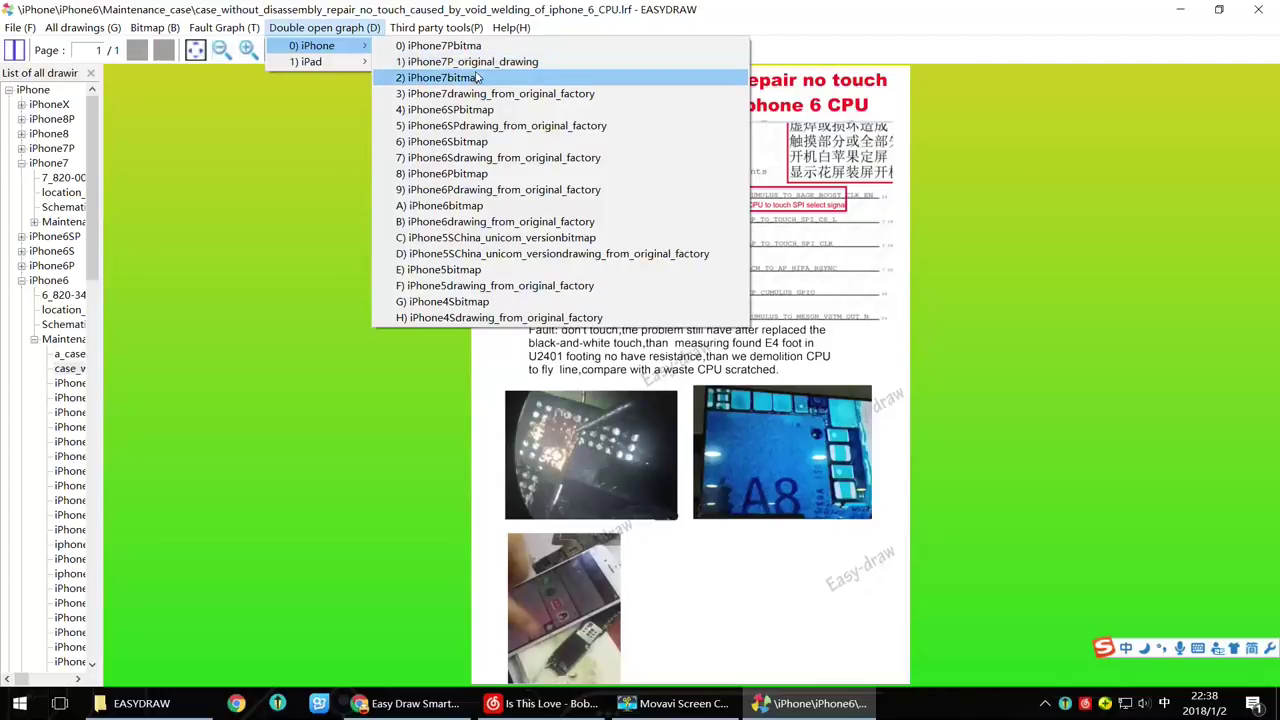
left_click(481, 78)
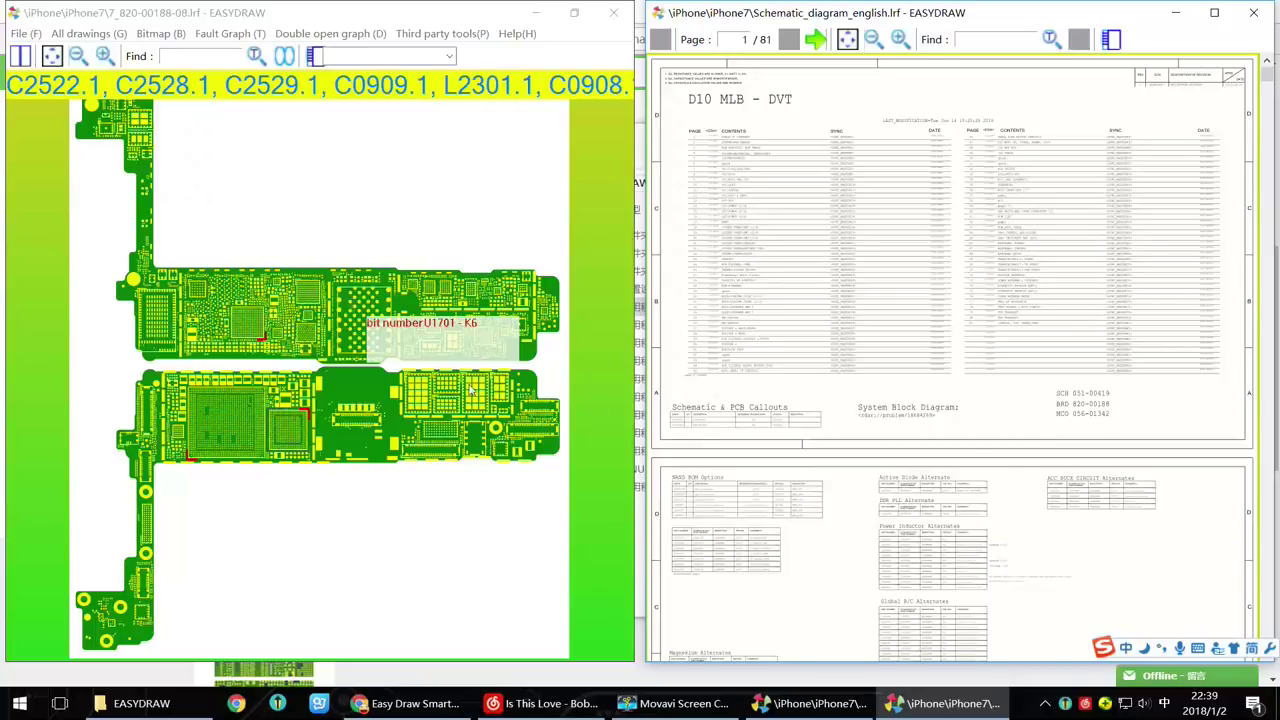
scroll(315, 325, "up", 3)
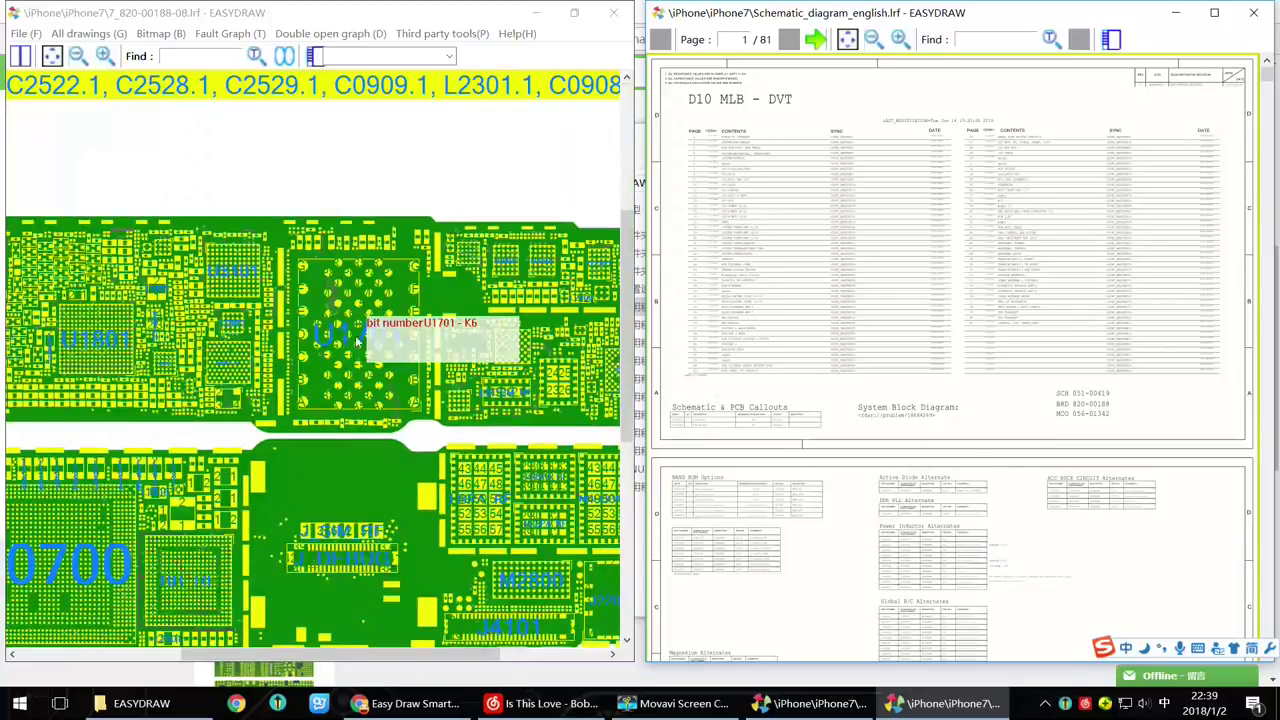
left_click(590, 397)
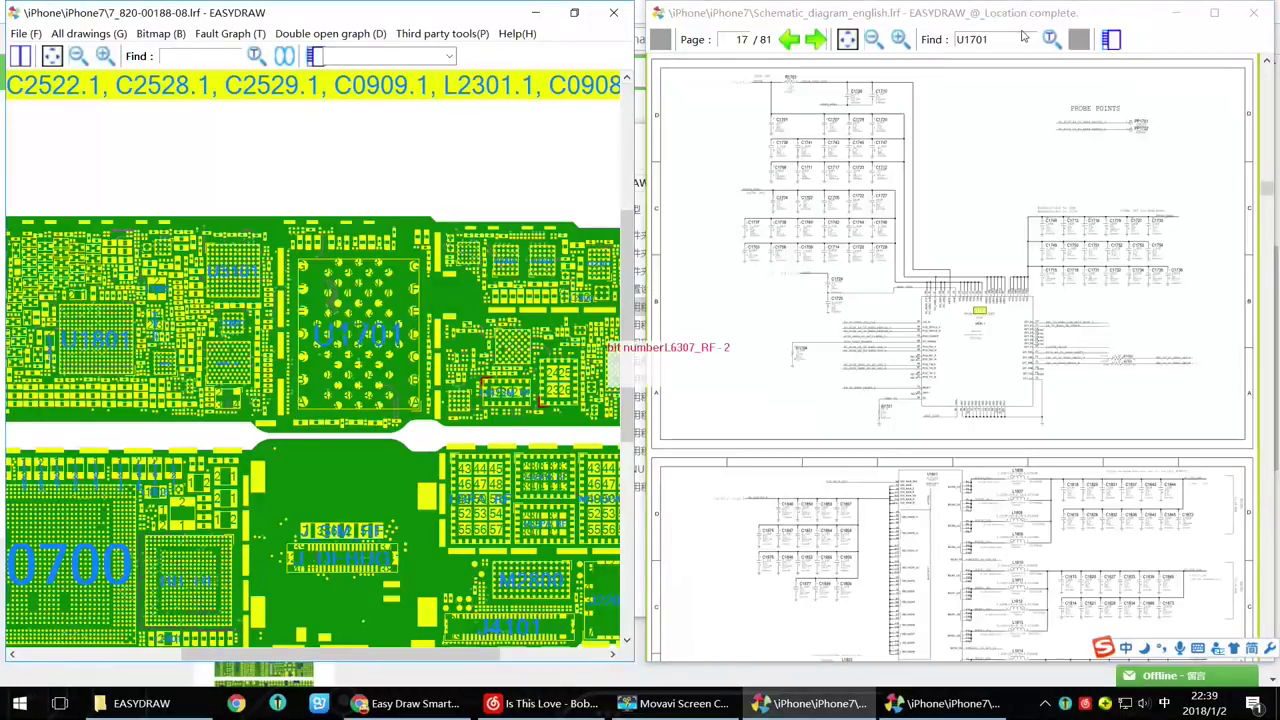
Locate U1701 and XCVR1_RF on the schematic, panning XCVR1_RF into view on page 69
left_click(362, 347)
left_click(504, 355)
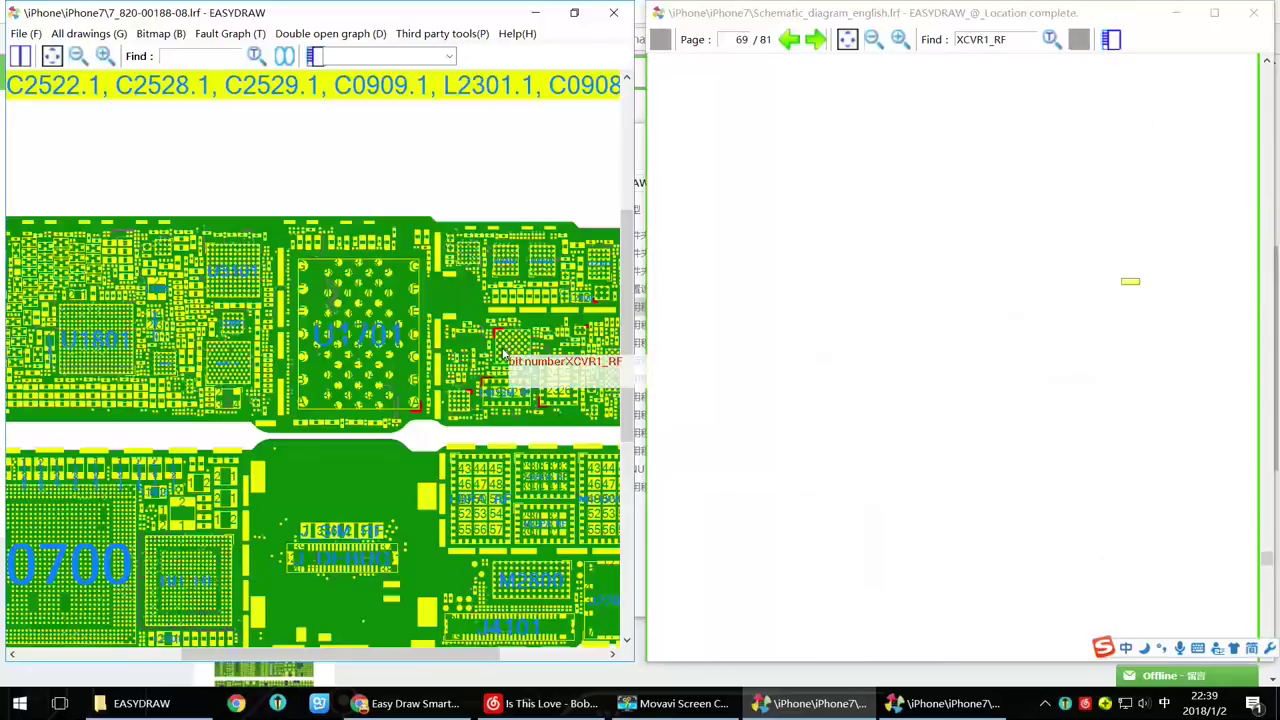
left_click(1136, 292)
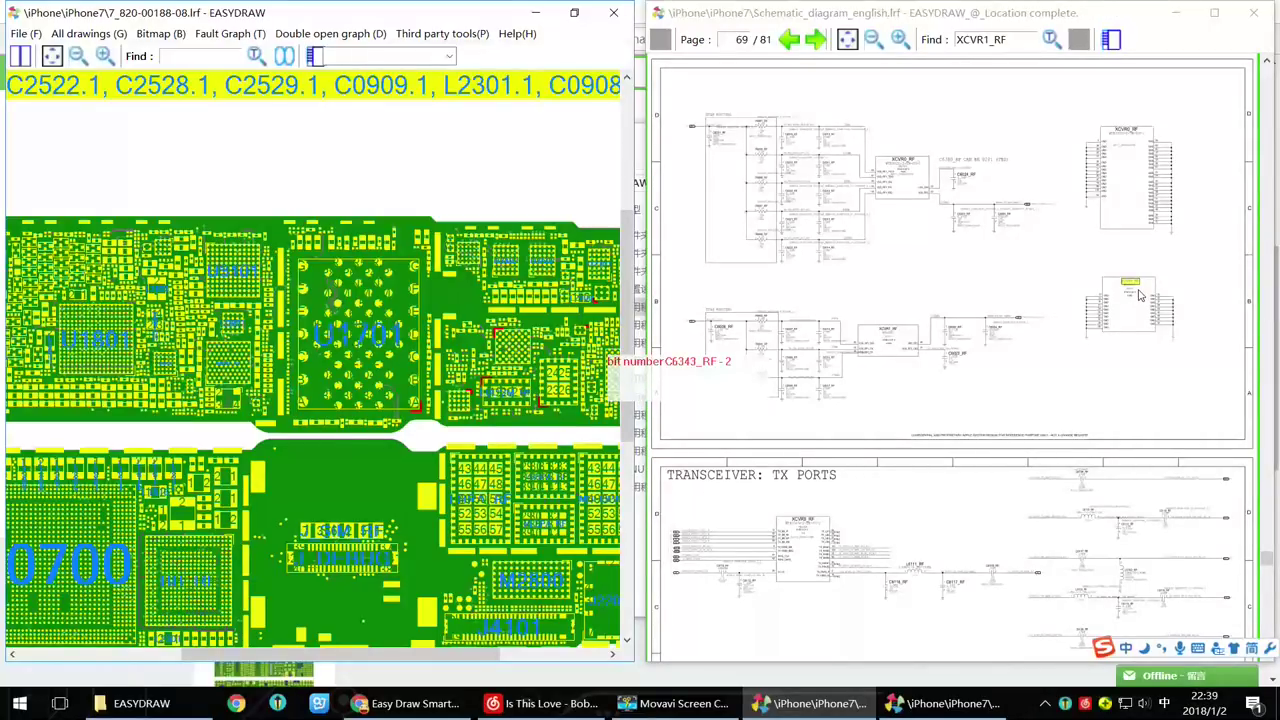
scroll(1130, 310, "up", 2)
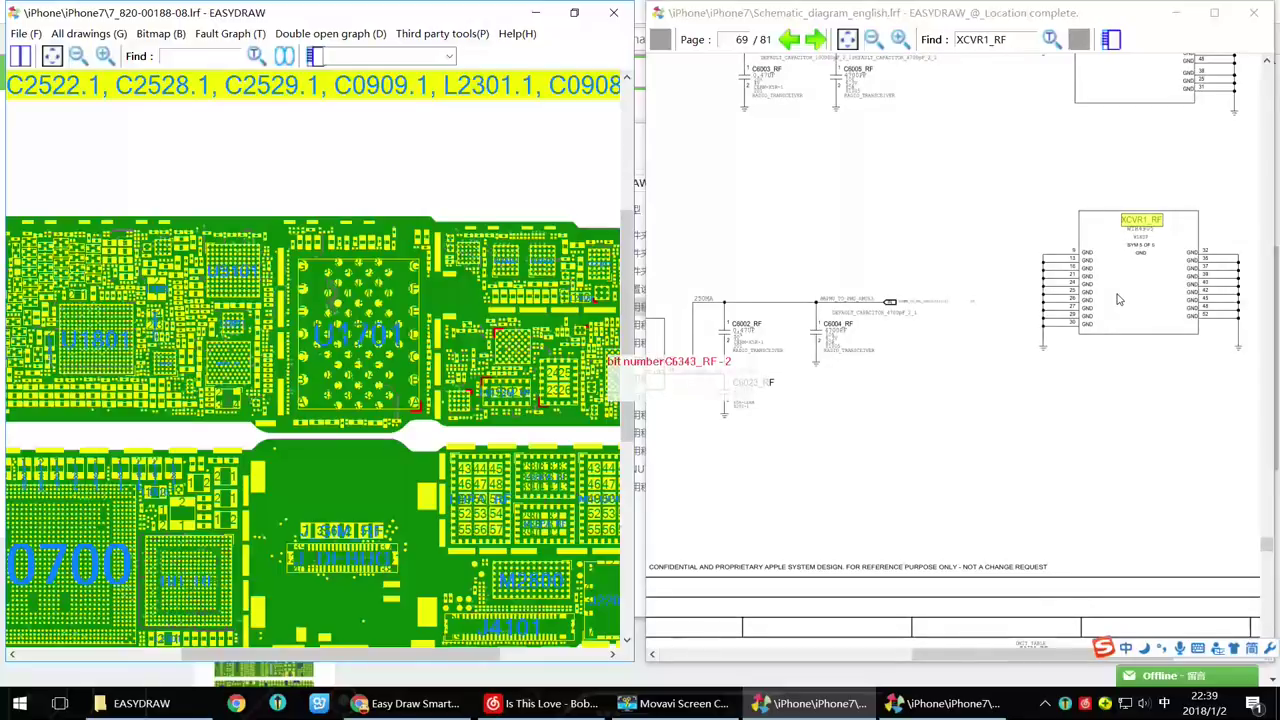
left_click_drag(1056, 320, 982, 486)
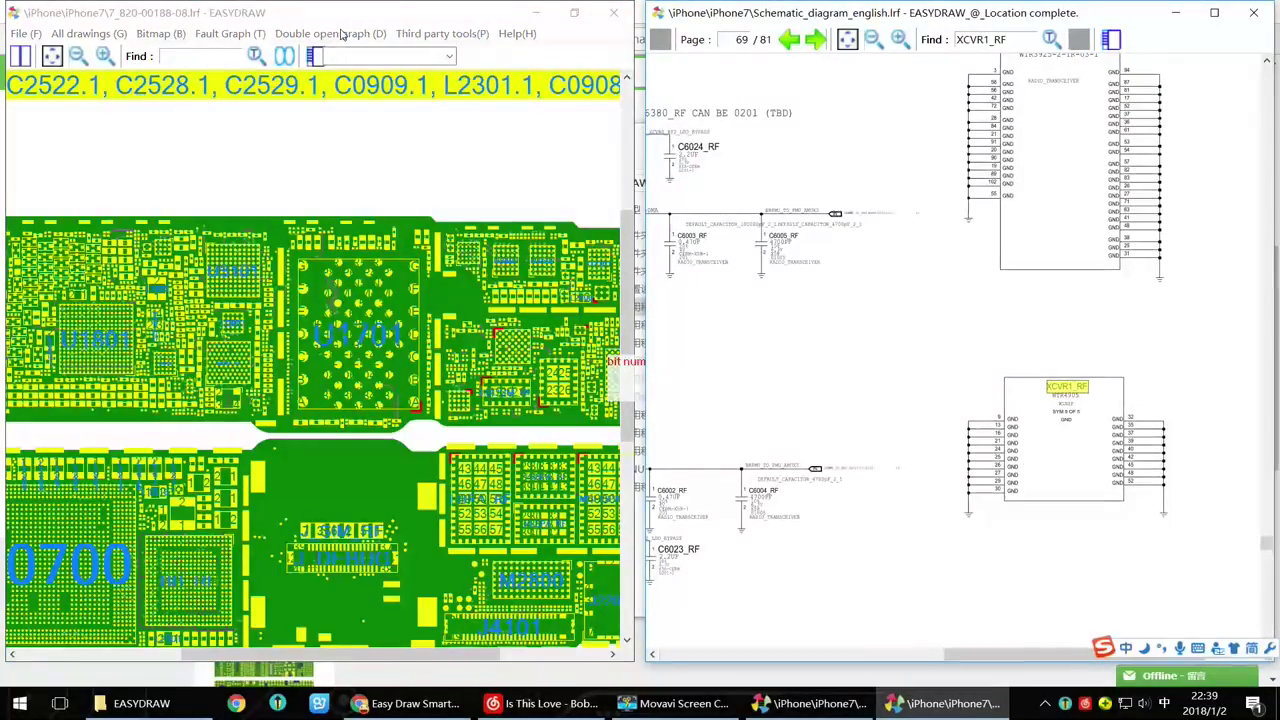
left_click(455, 36)
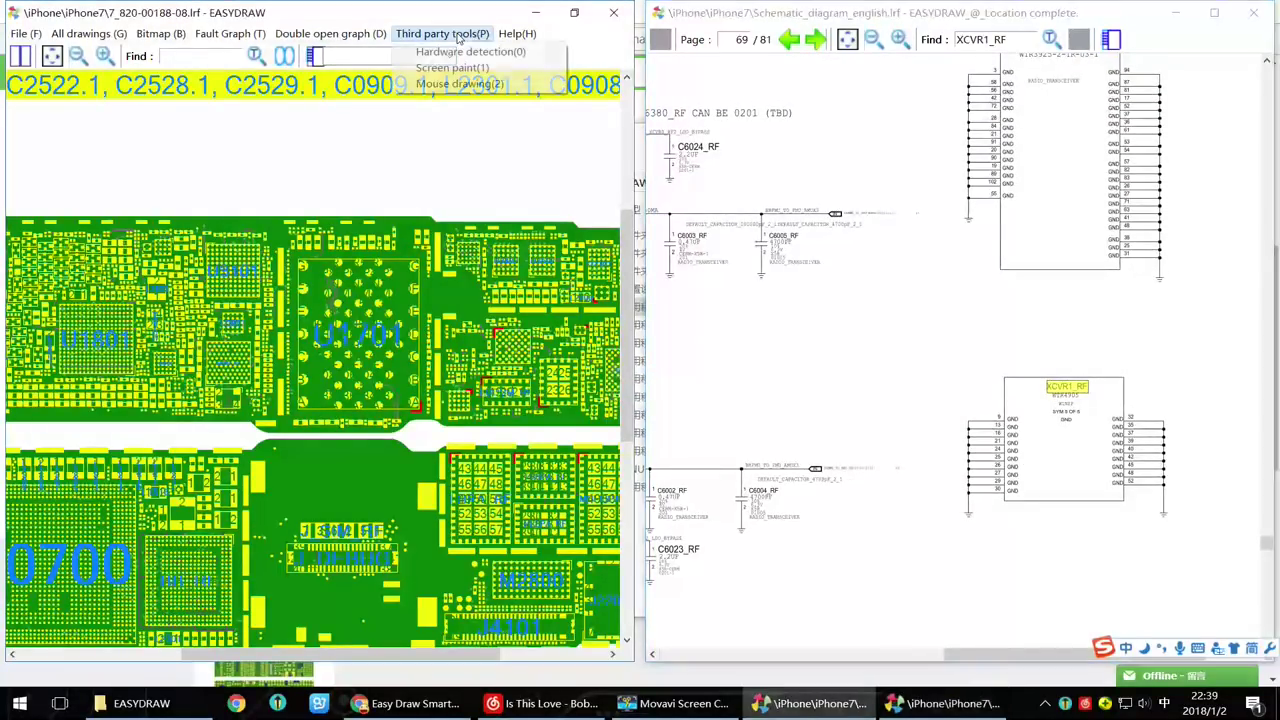
Close the secondary schematic window and maximize the main Easy Draw window
left_click(1253, 12)
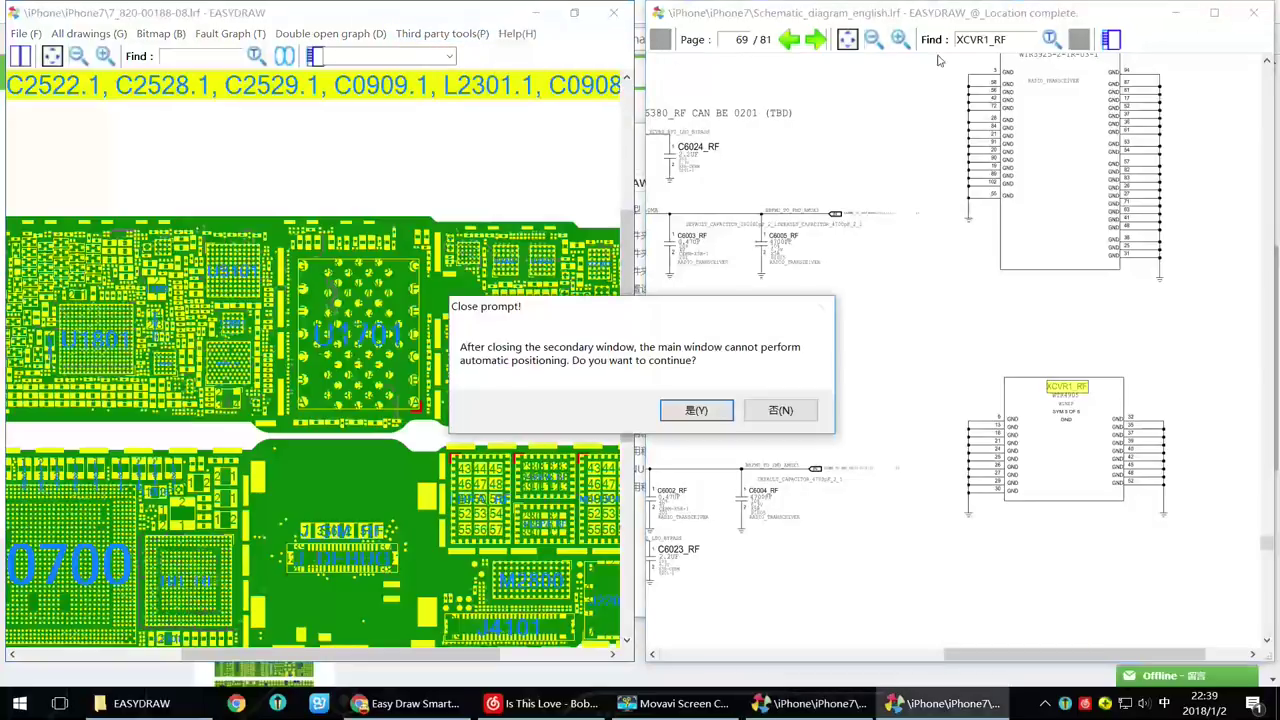
left_click(697, 410)
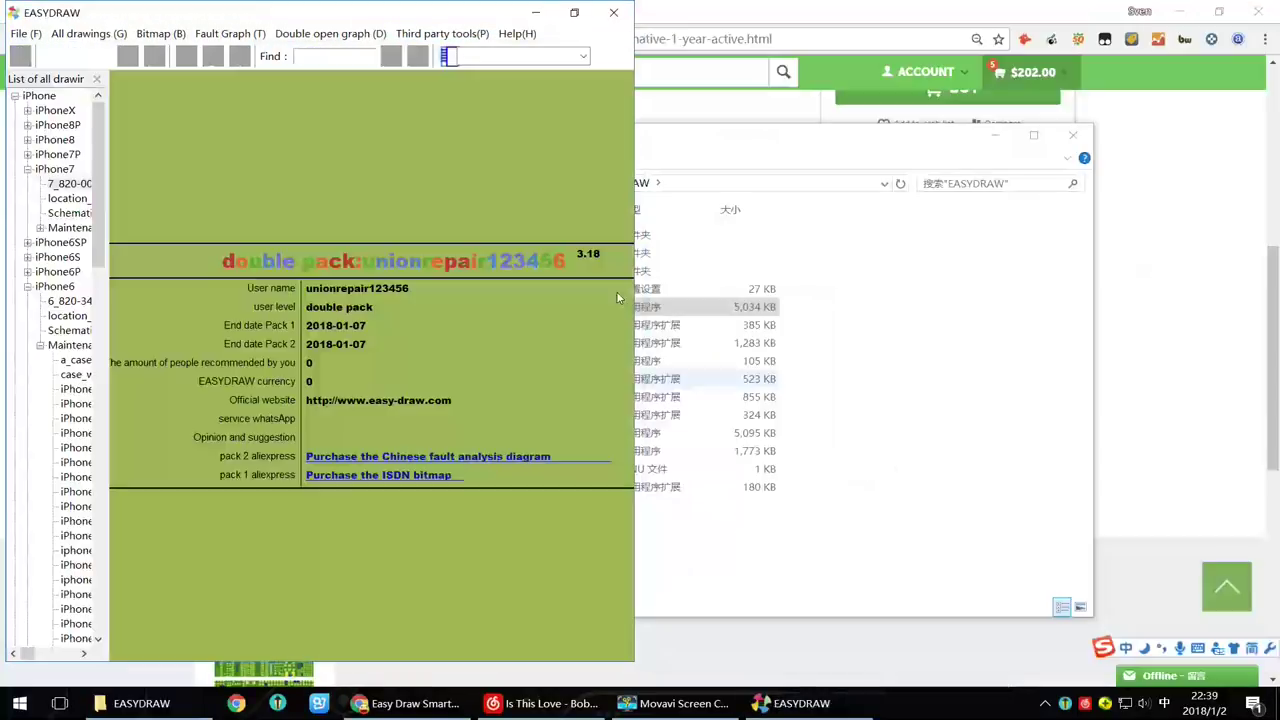
left_click(574, 12)
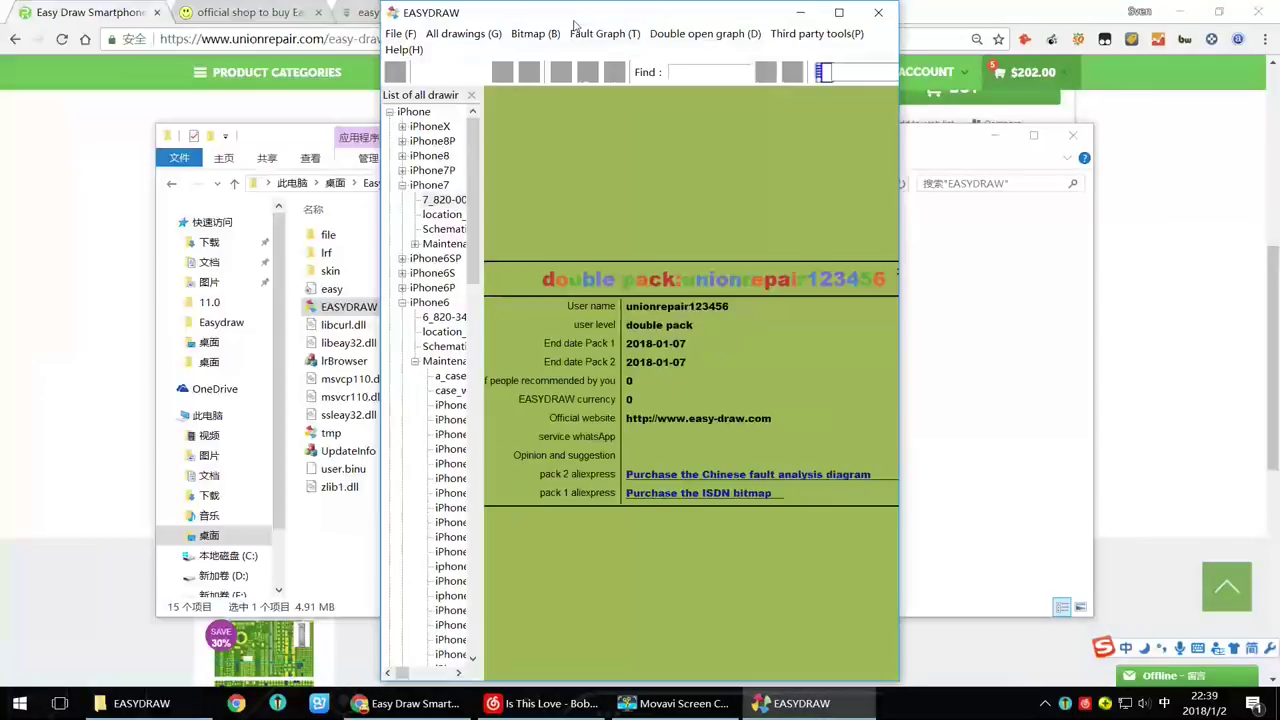
left_click(839, 12)
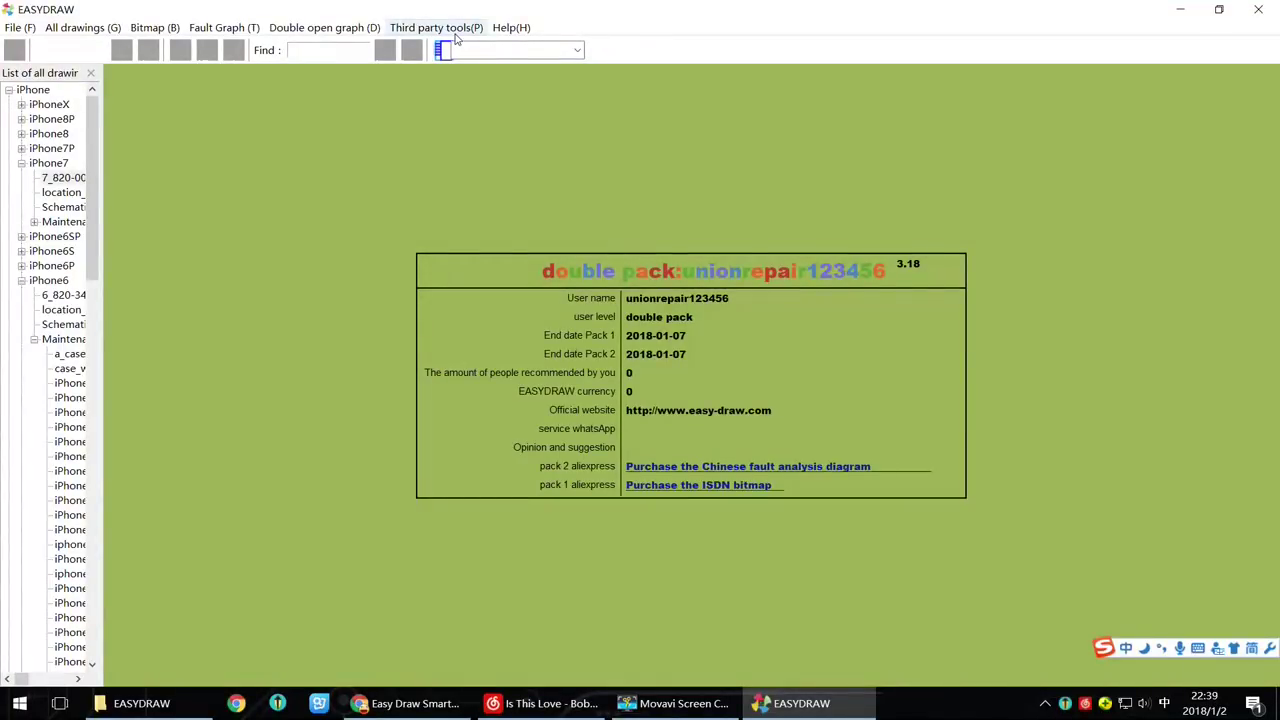
Launch the Hardware detection tool and accept installing the PP装机助手 testing tools
left_click(456, 30)
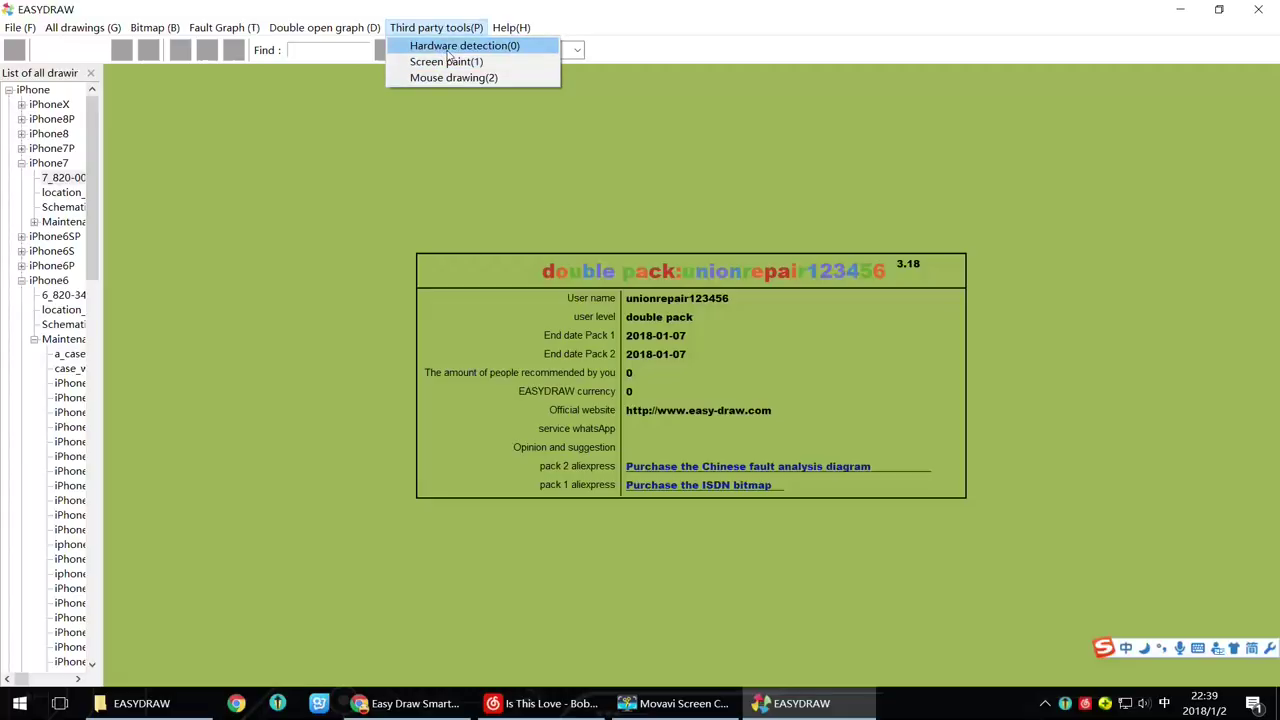
left_click(448, 48)
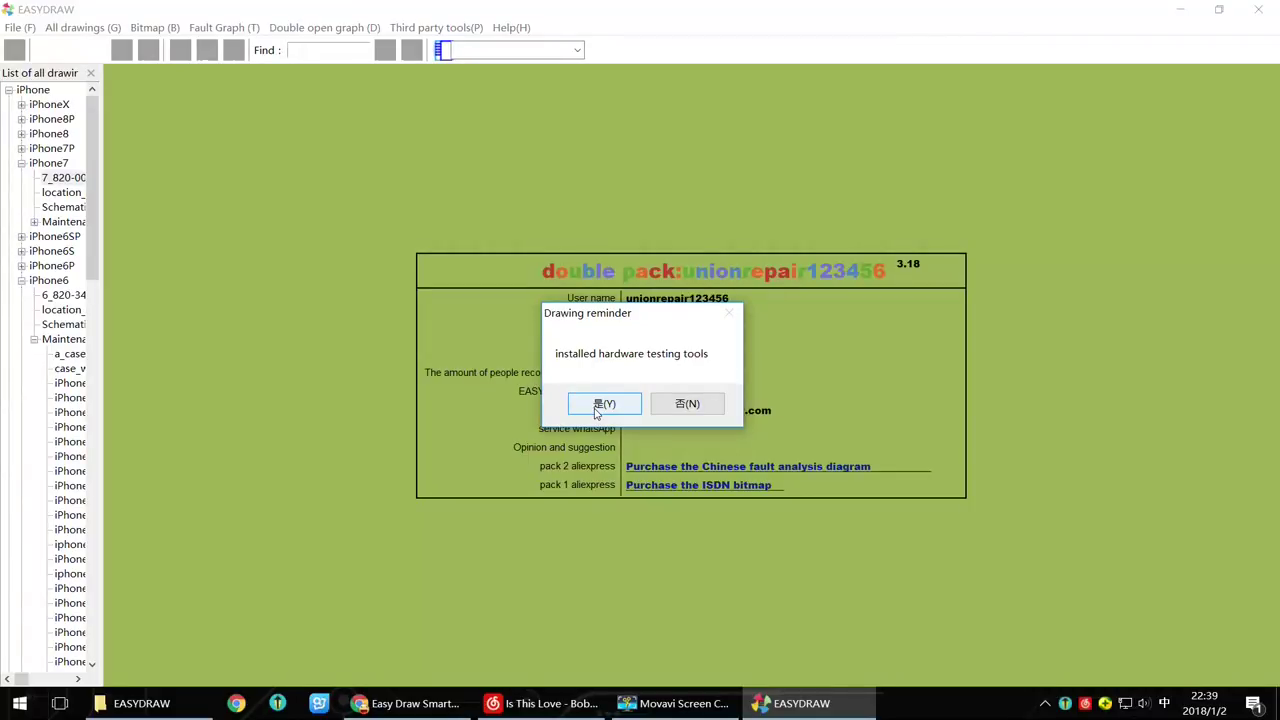
left_click(597, 410)
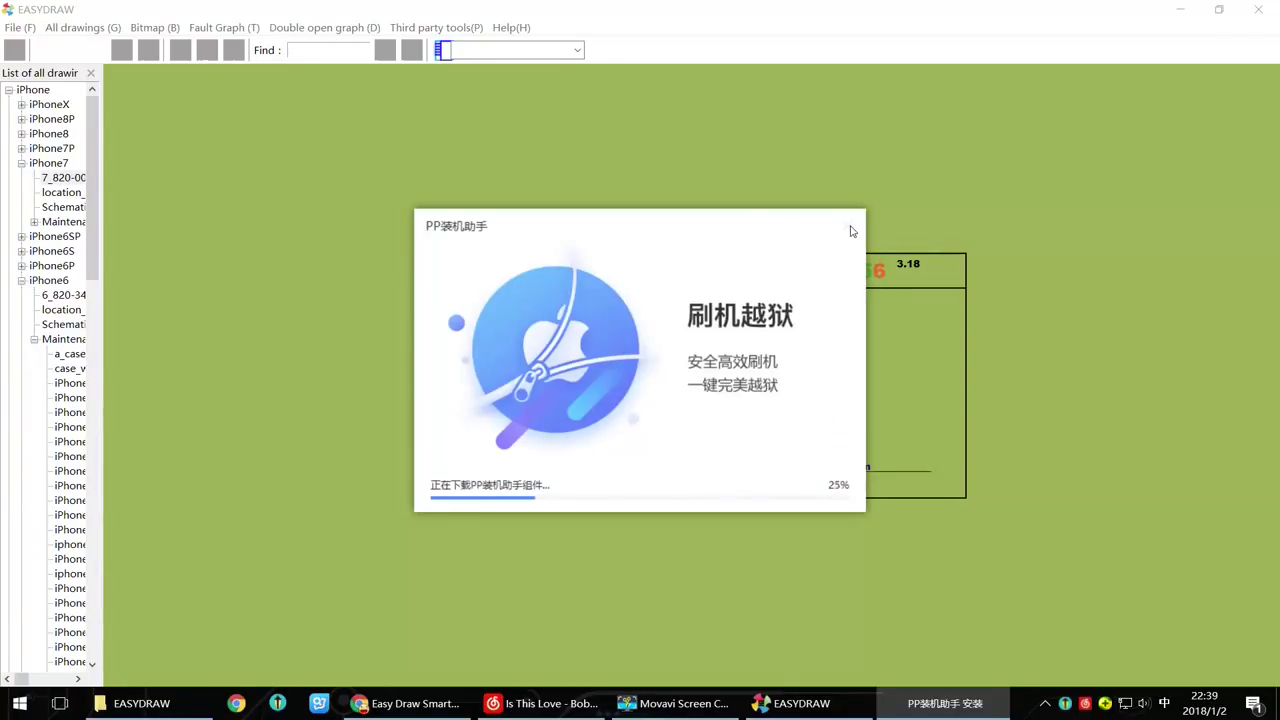
left_click(436, 27)
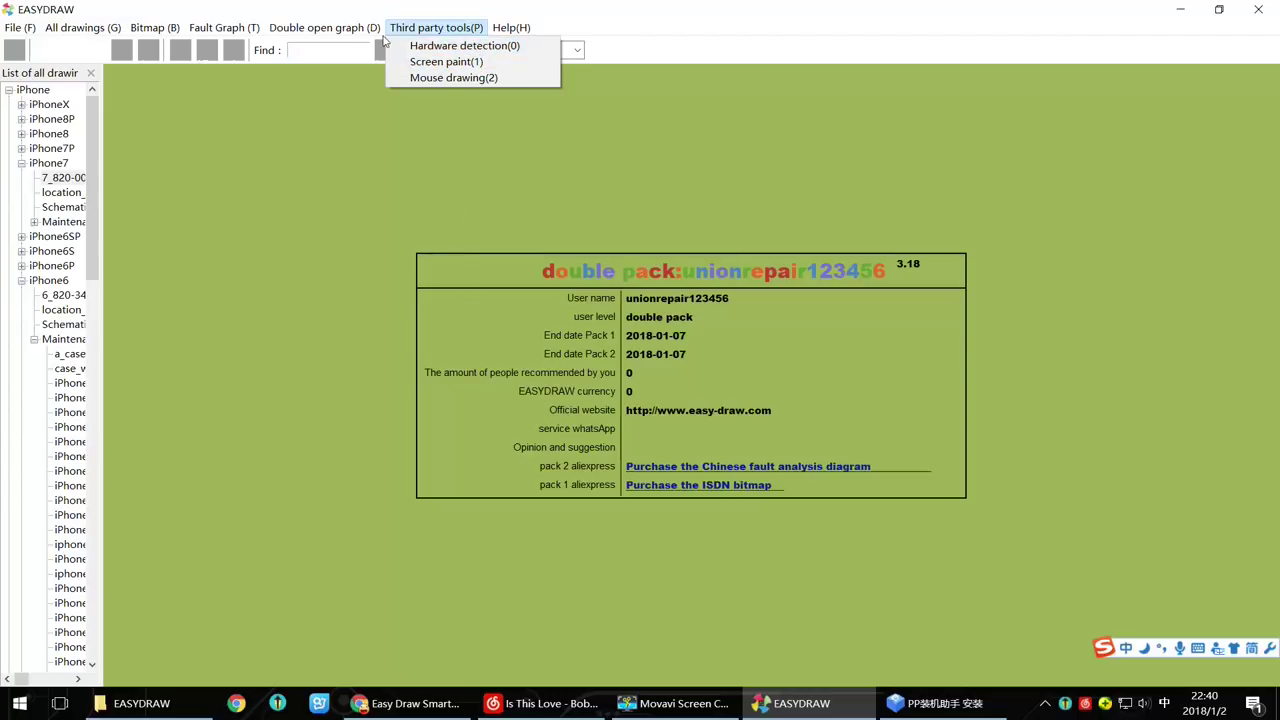
Try the Screen paint and Mouse drawing third-party tools
left_click(467, 63)
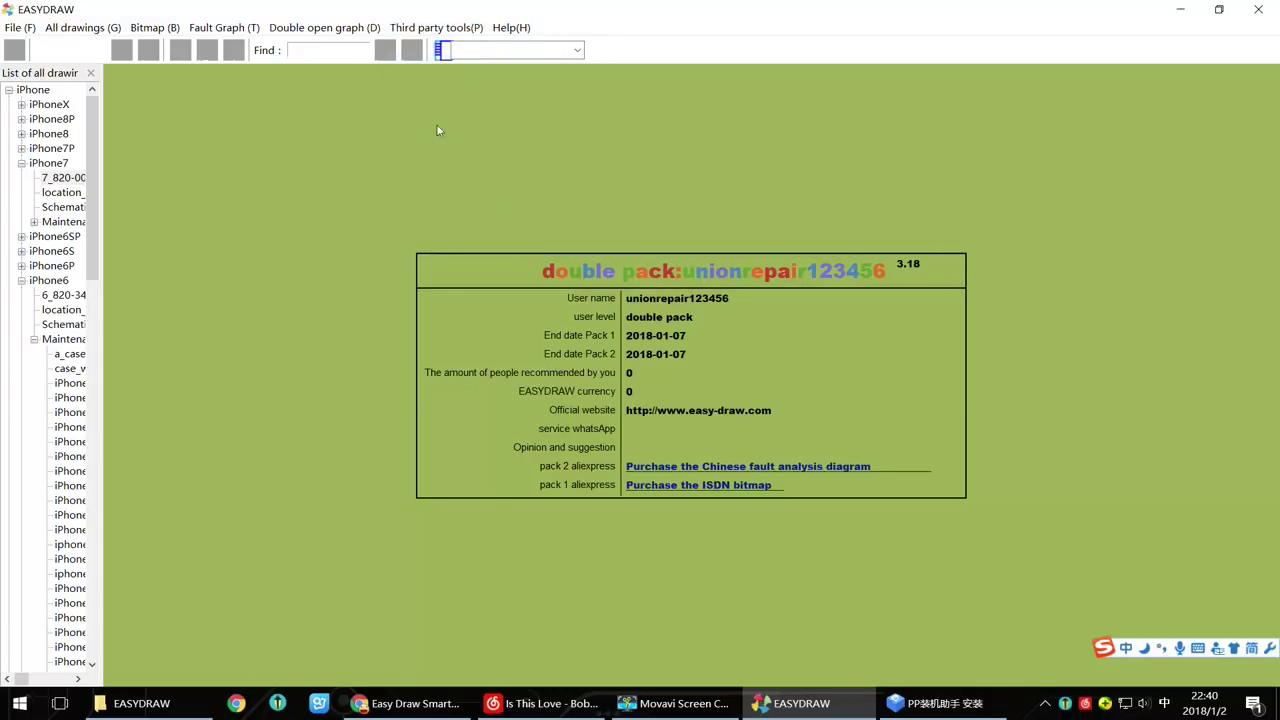
left_click(436, 28)
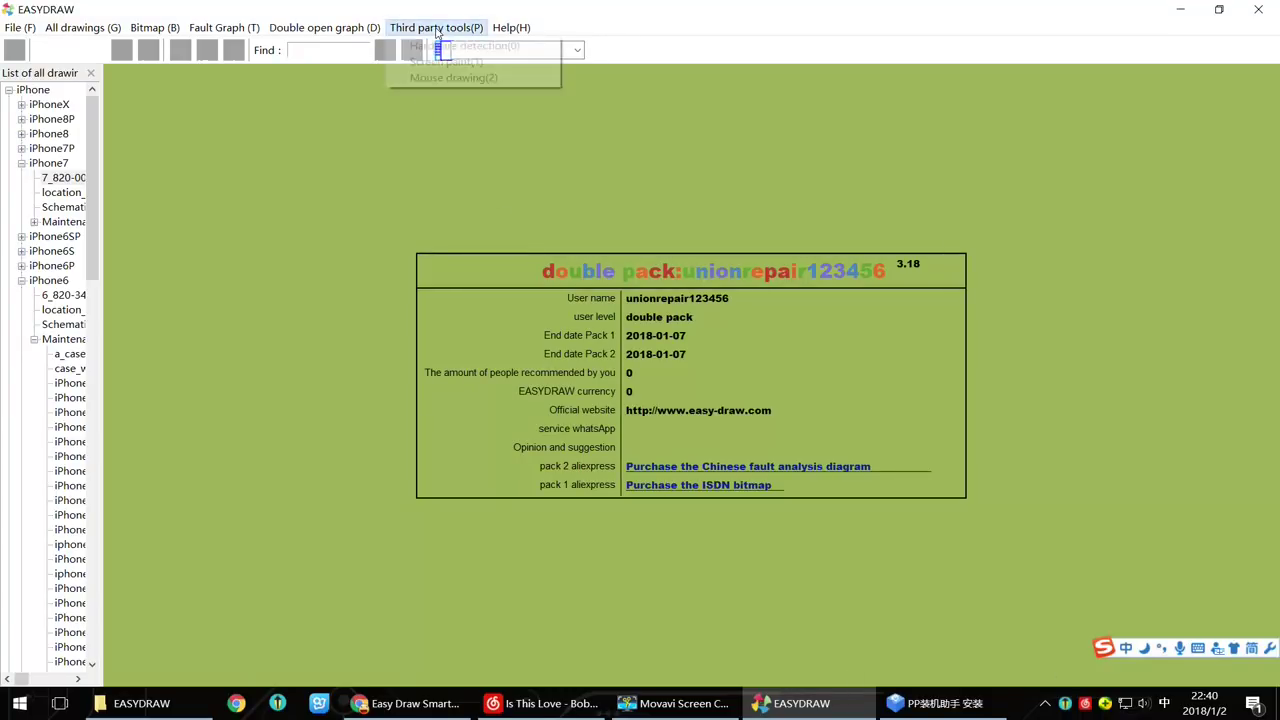
left_click(476, 79)
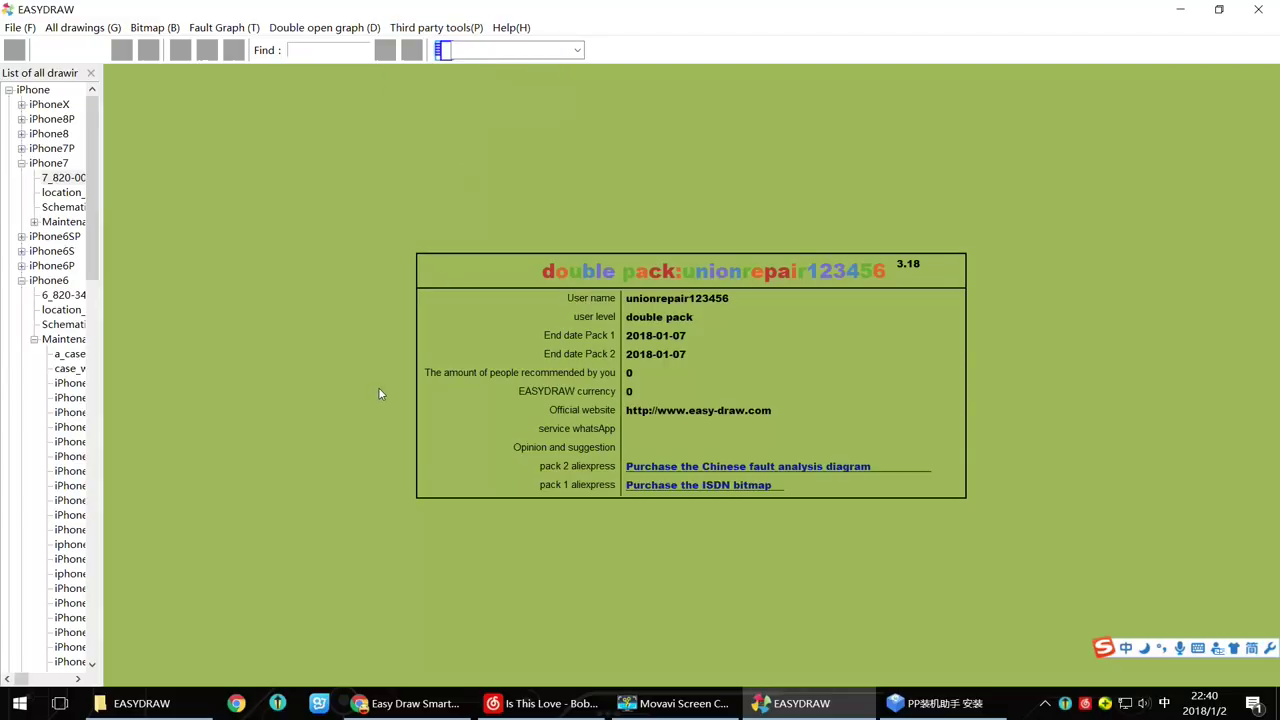
Close the PP装机助手 installer from its taskbar menu and return to Easy Draw
left_click(953, 712)
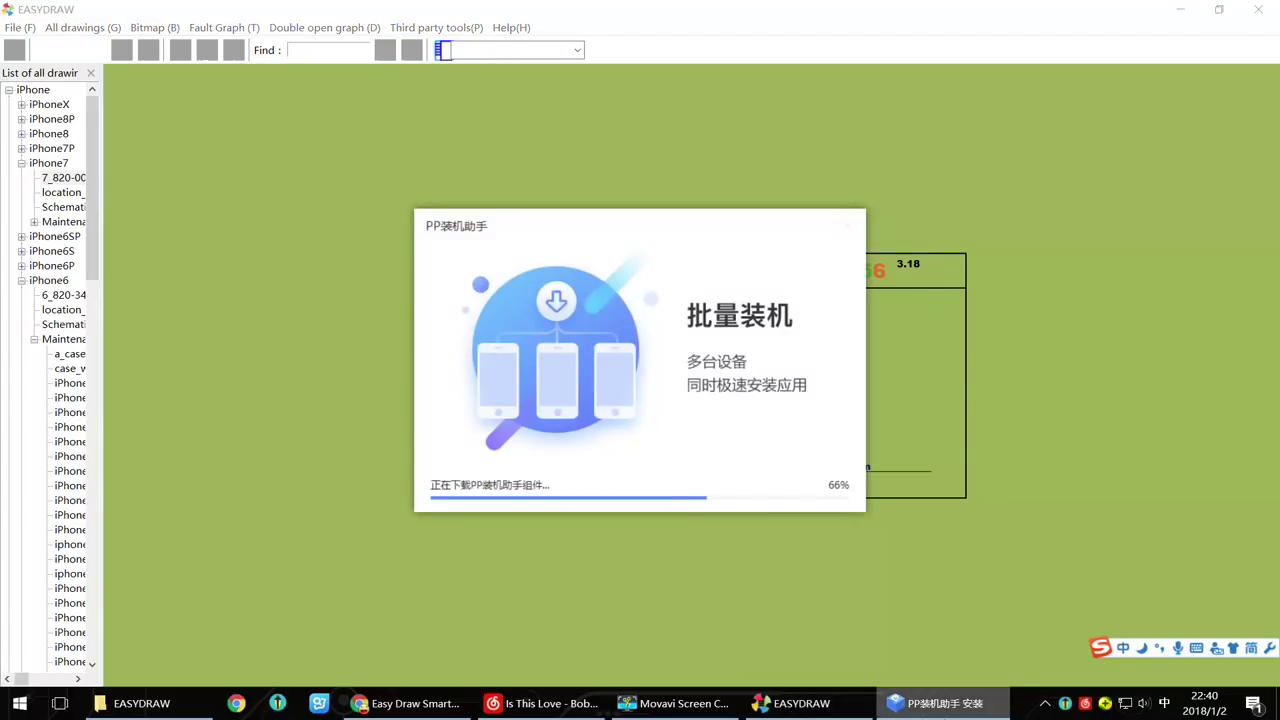
right_click(944, 700)
left_click(889, 666)
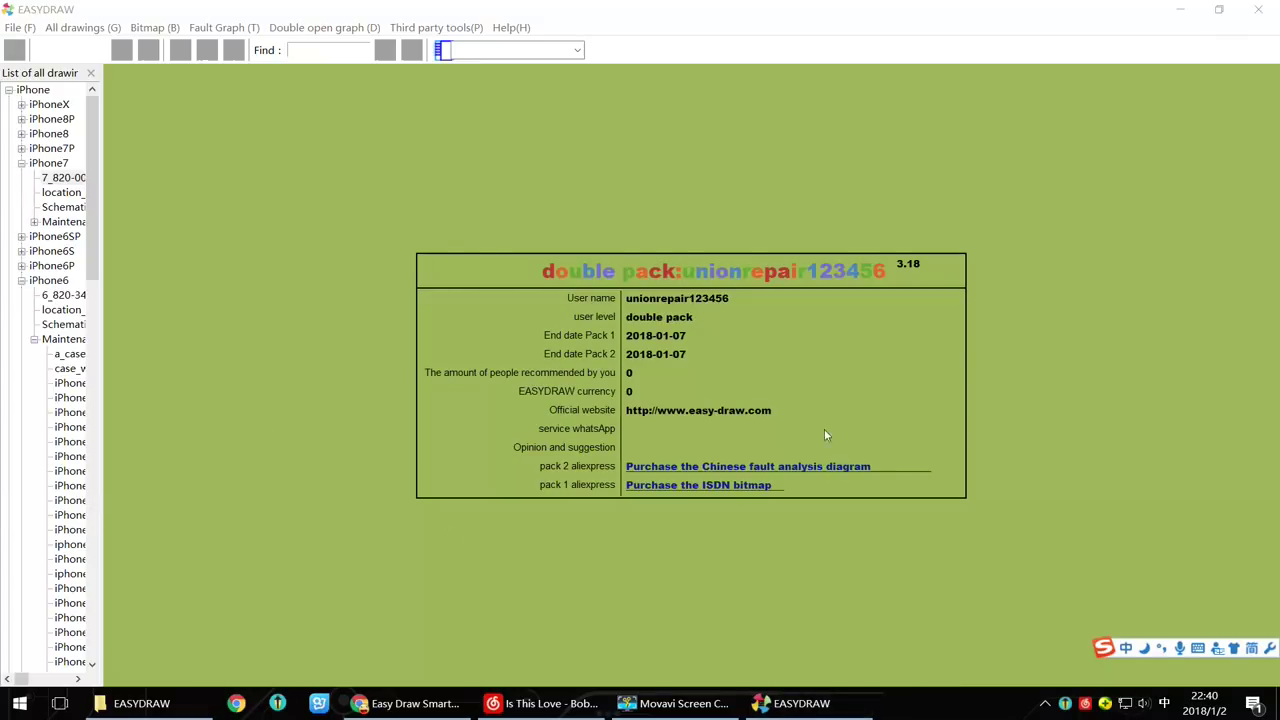
left_click(213, 199)
left_click(432, 27)
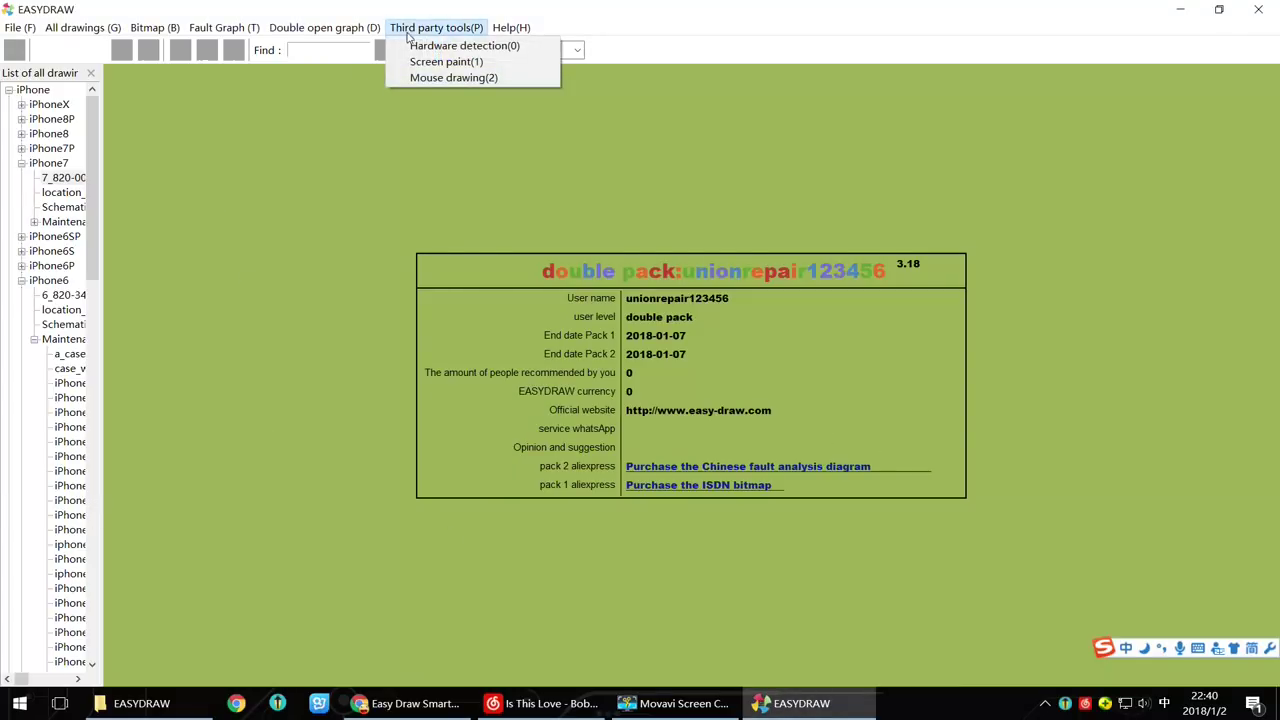
left_click(283, 189)
left_click(511, 27)
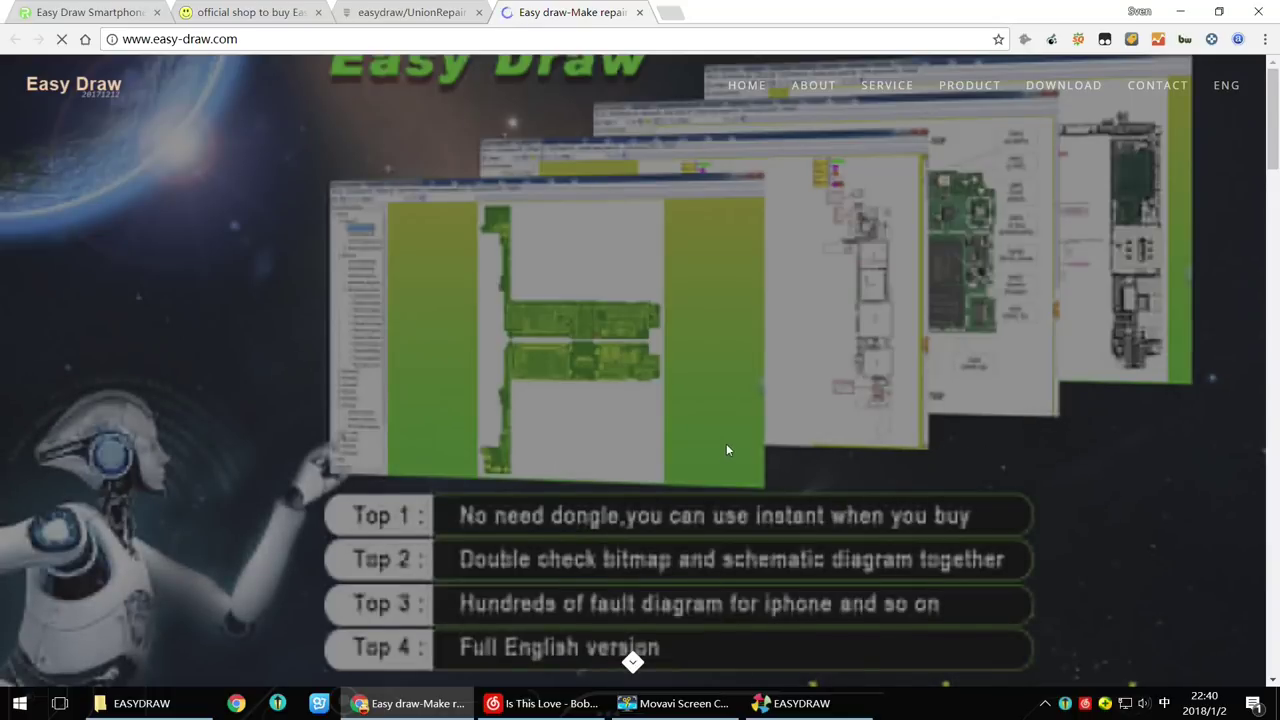
Scroll the easy-draw.com homepage down to its footer, then return to Easy Draw's Help menu
scroll(724, 446, "down", 4)
scroll(724, 454, "down", 4)
scroll(722, 458, "down", 3)
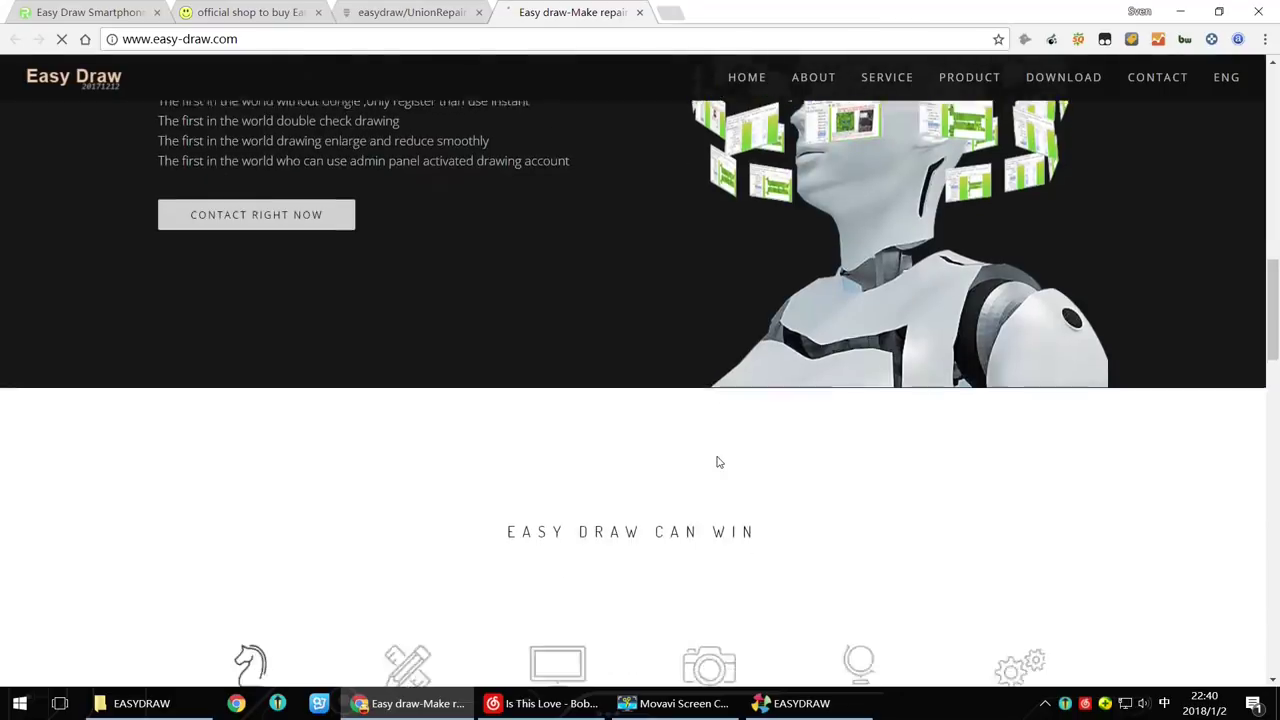
scroll(717, 461, "down", 3)
scroll(717, 461, "down", 5)
scroll(714, 471, "down", 5)
scroll(714, 480, "down", 2)
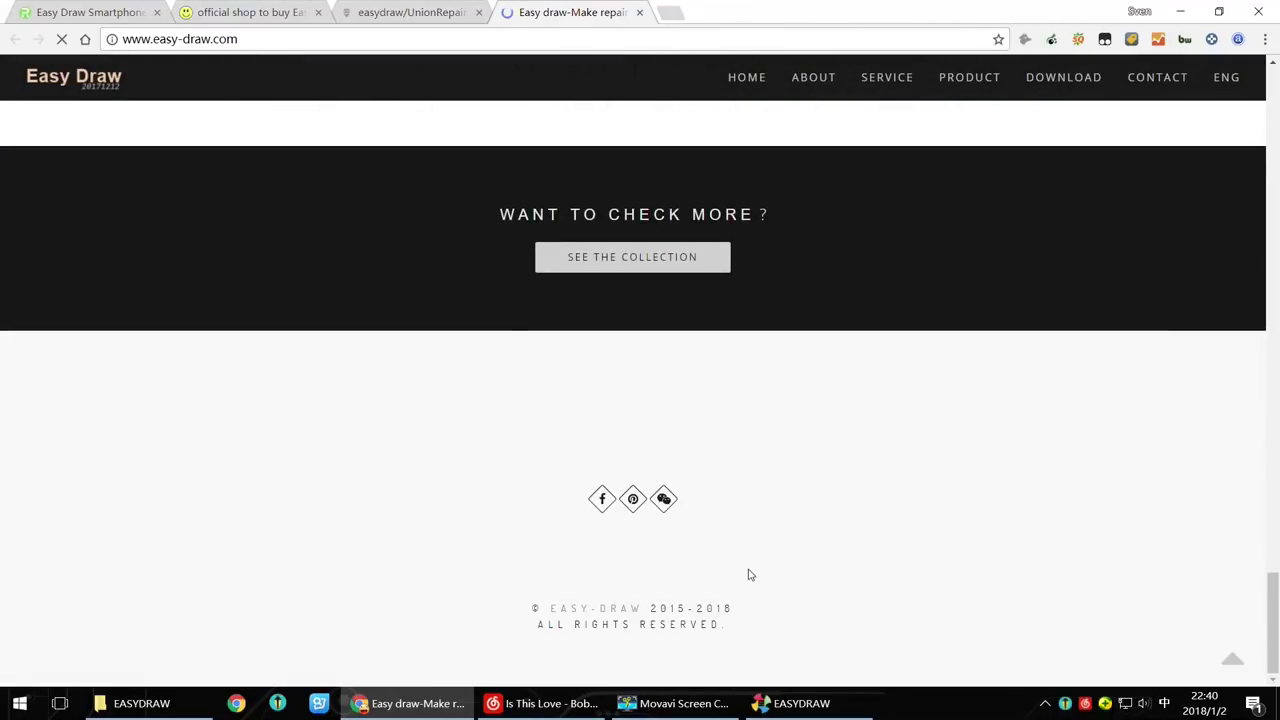
left_click(863, 717)
left_click(511, 27)
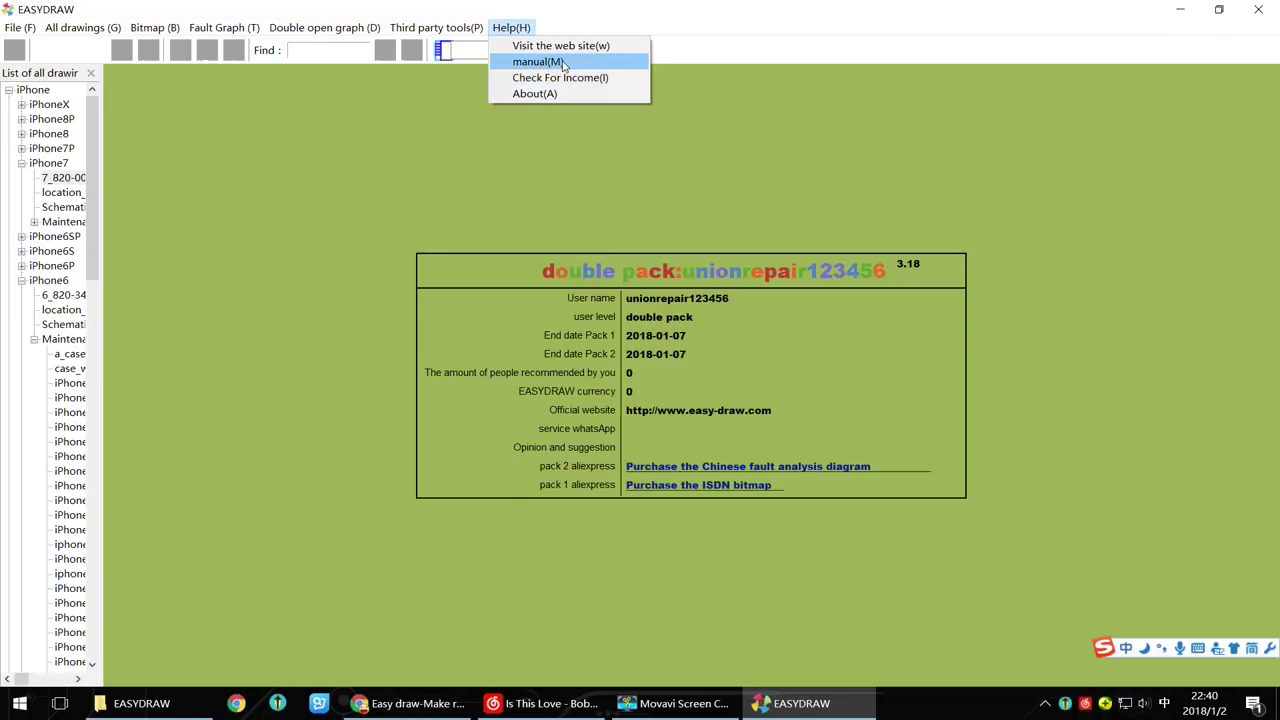
left_click(563, 64)
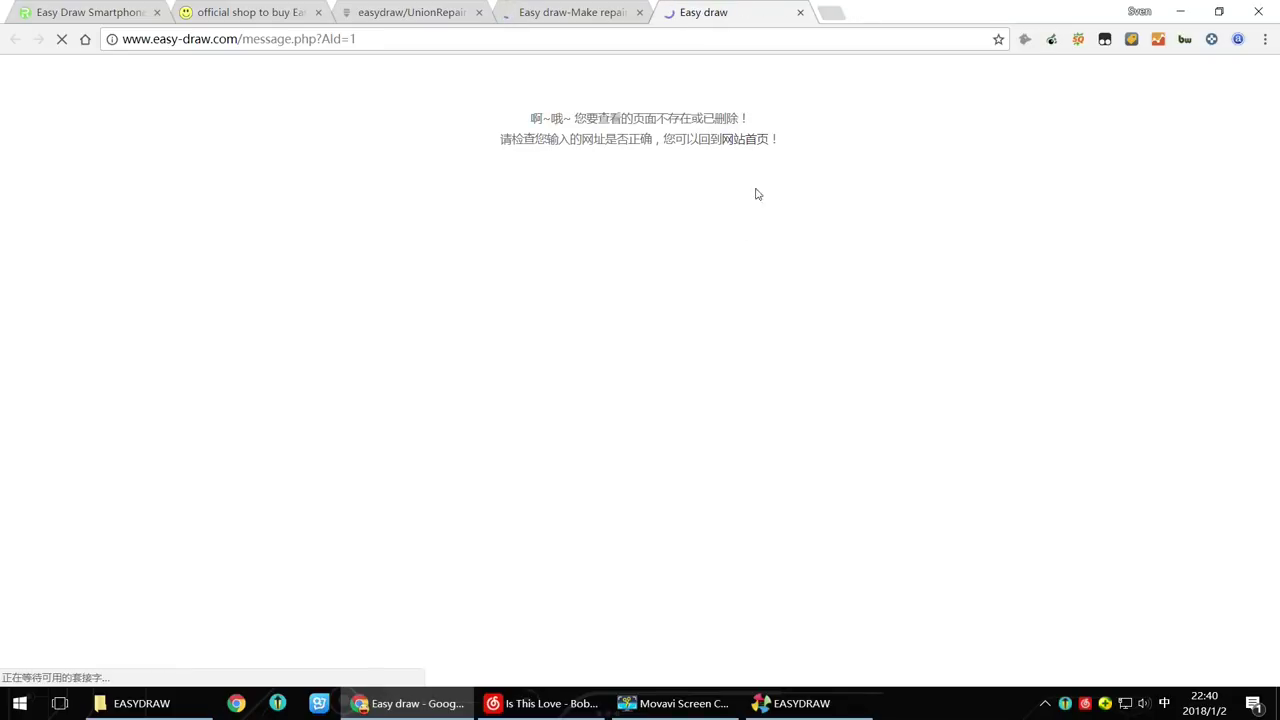
left_click(800, 12)
left_click(801, 703)
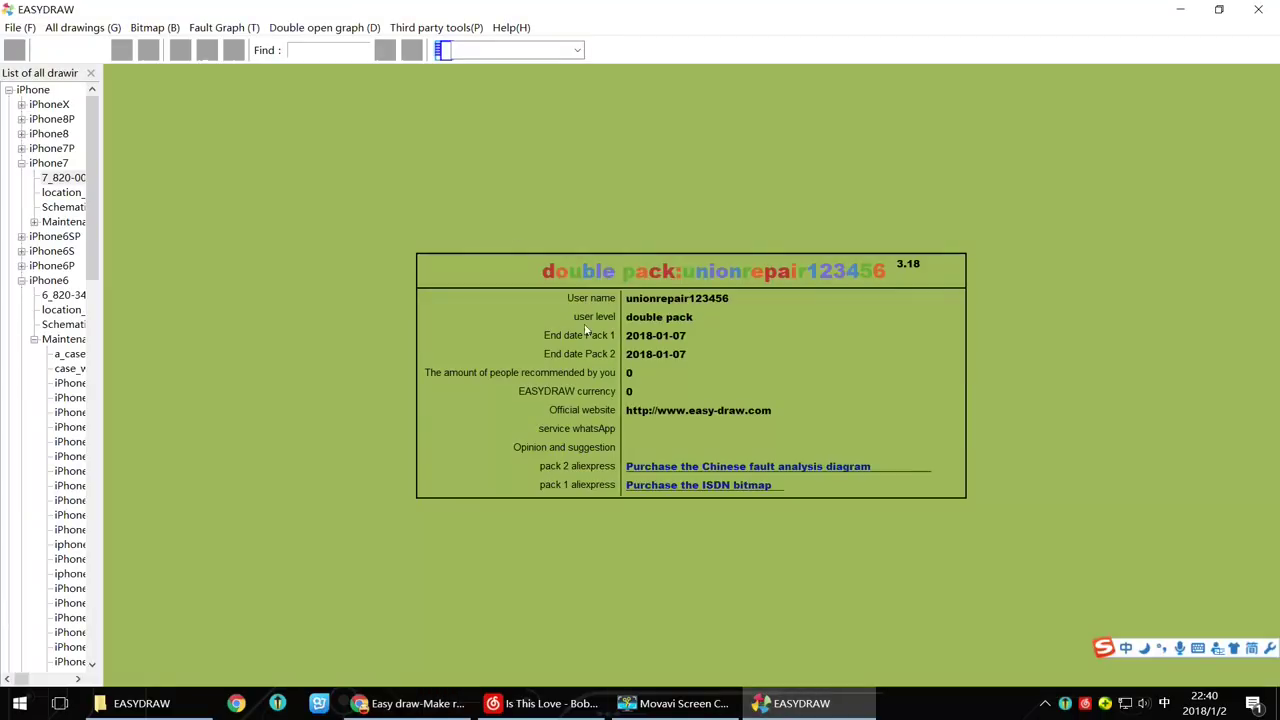
left_click(535, 27)
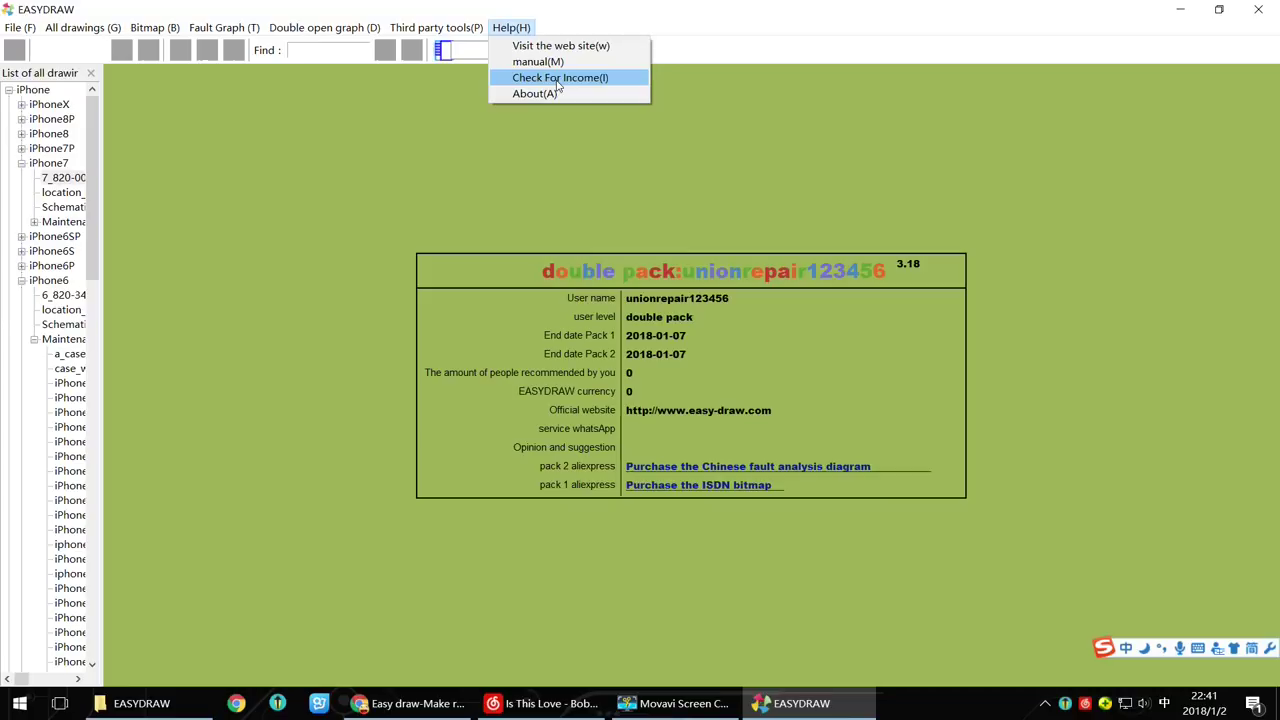
left_click(558, 80)
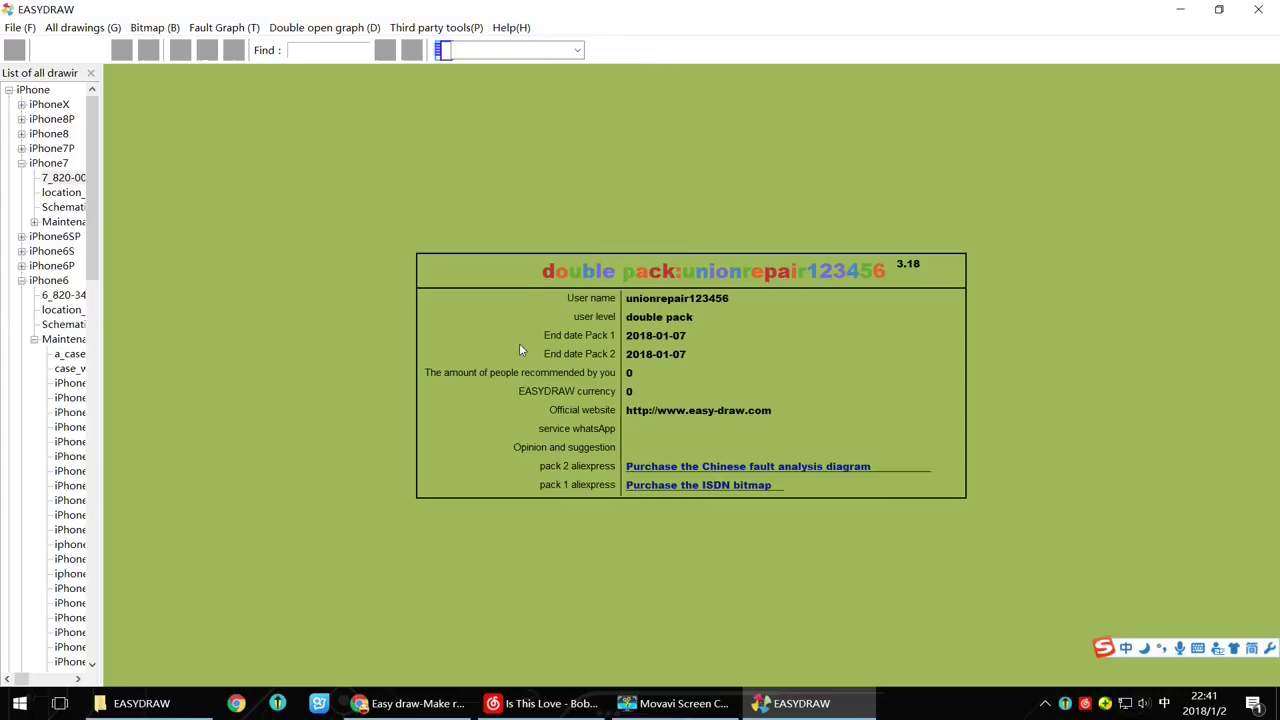
left_click(510, 28)
left_click(527, 96)
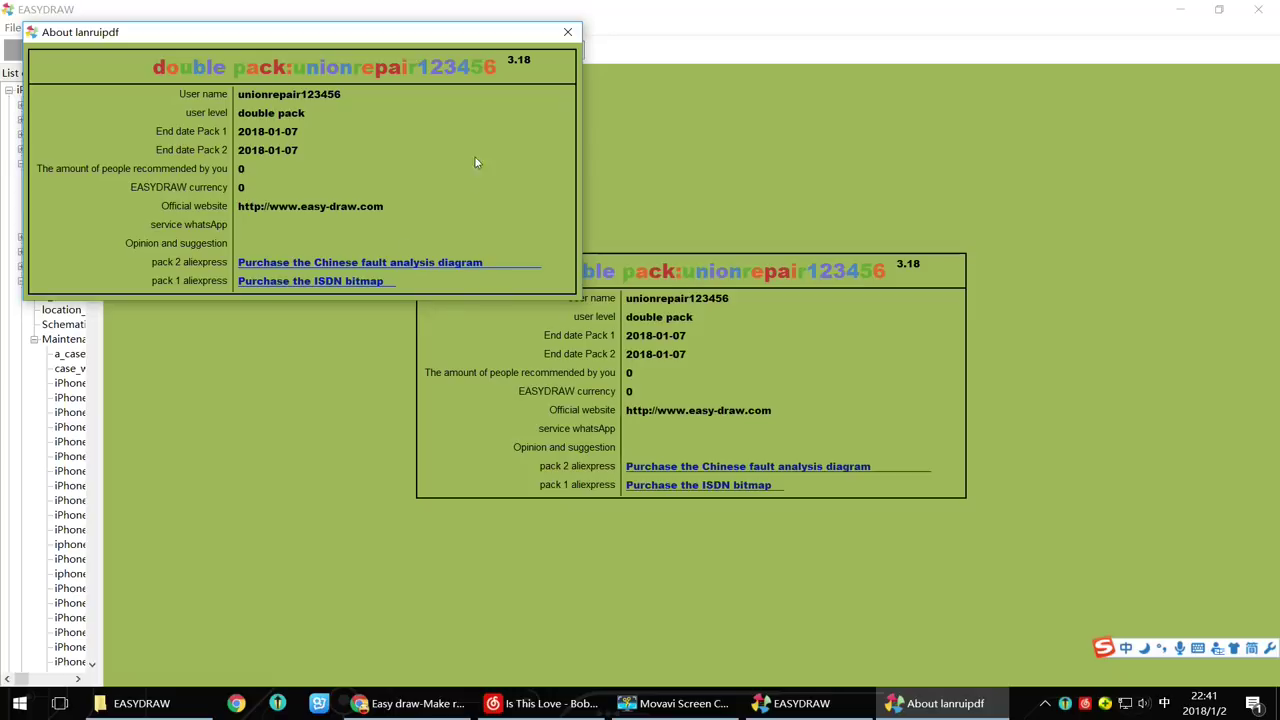
left_click(567, 32)
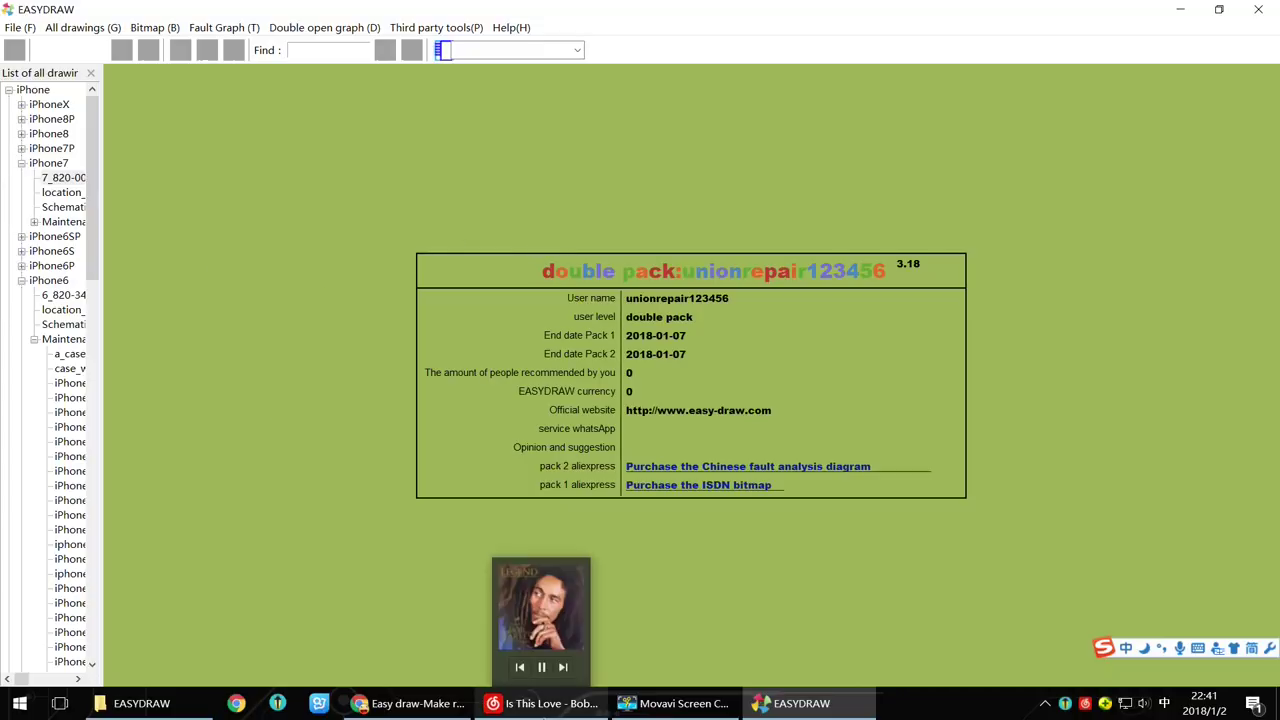
Raise NetEase Cloud Music's volume nearly to full and pause Is This Love at 3:18
left_click(545, 703)
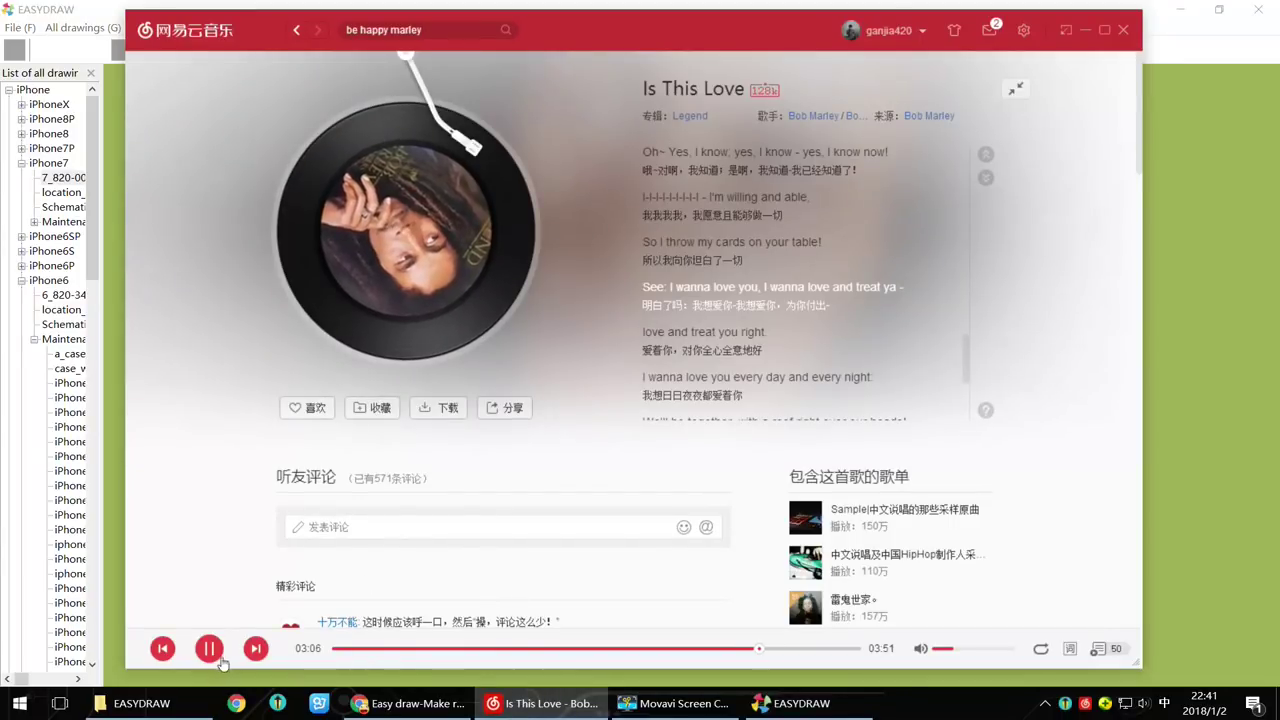
left_click(978, 649)
left_click_drag(980, 654, 1016, 655)
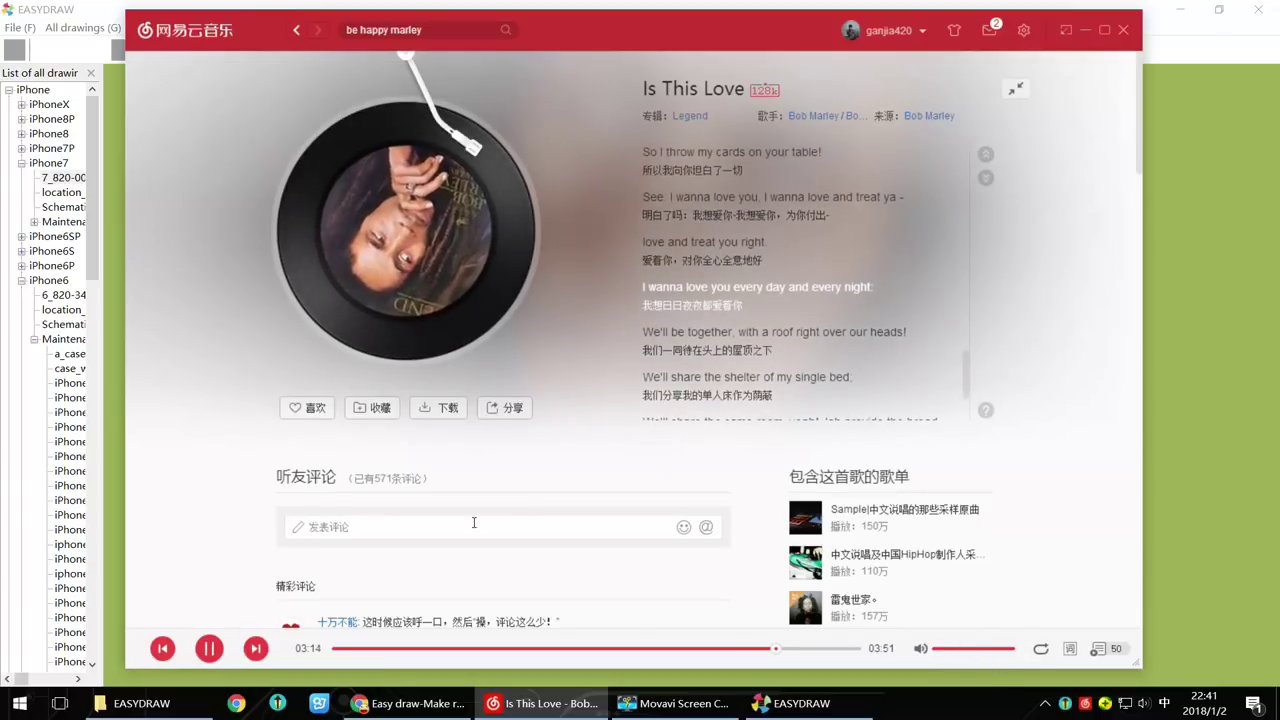
left_click(208, 650)
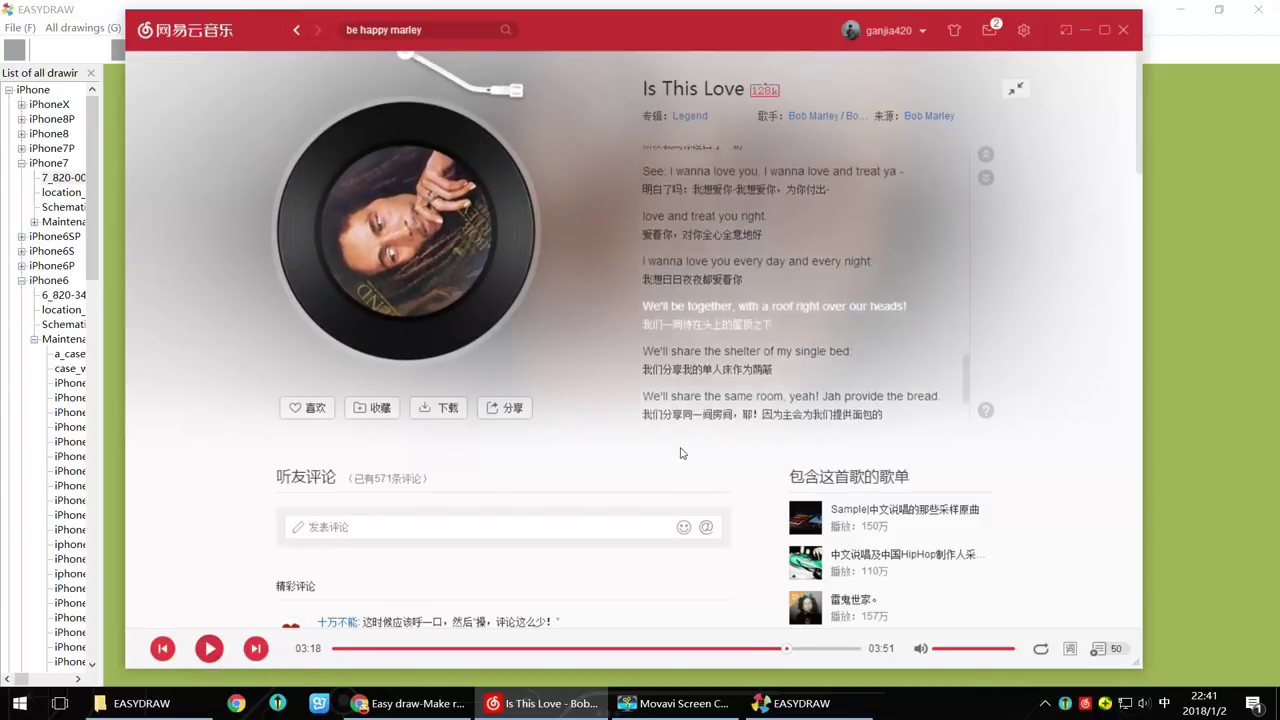